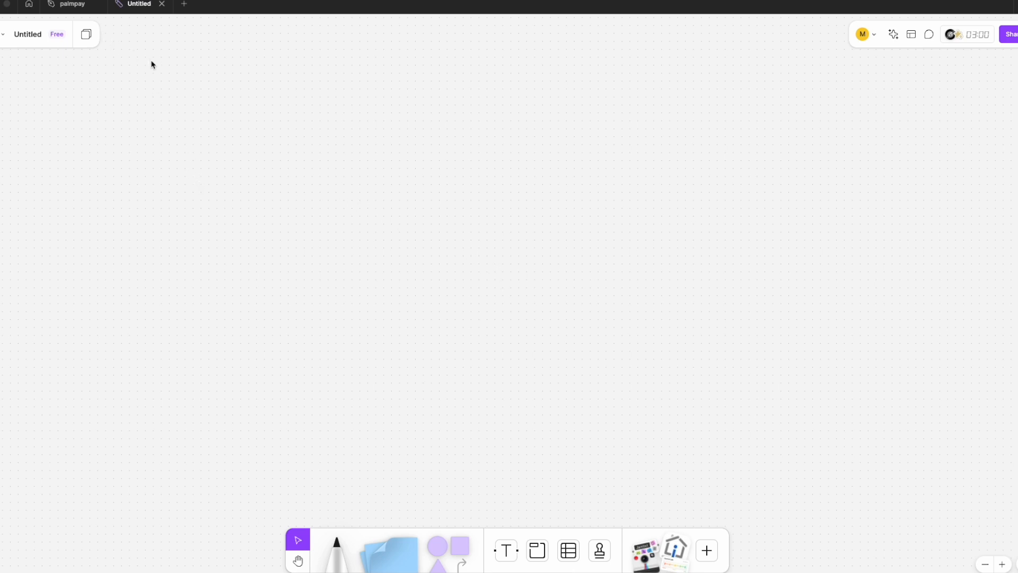
Place two blue sticky notes on the empty board, one near the centre and one above and right of it
{"action": "left_click", "coordinate": [67, 6]}
{"action": "left_click", "coordinate": [150, 10]}
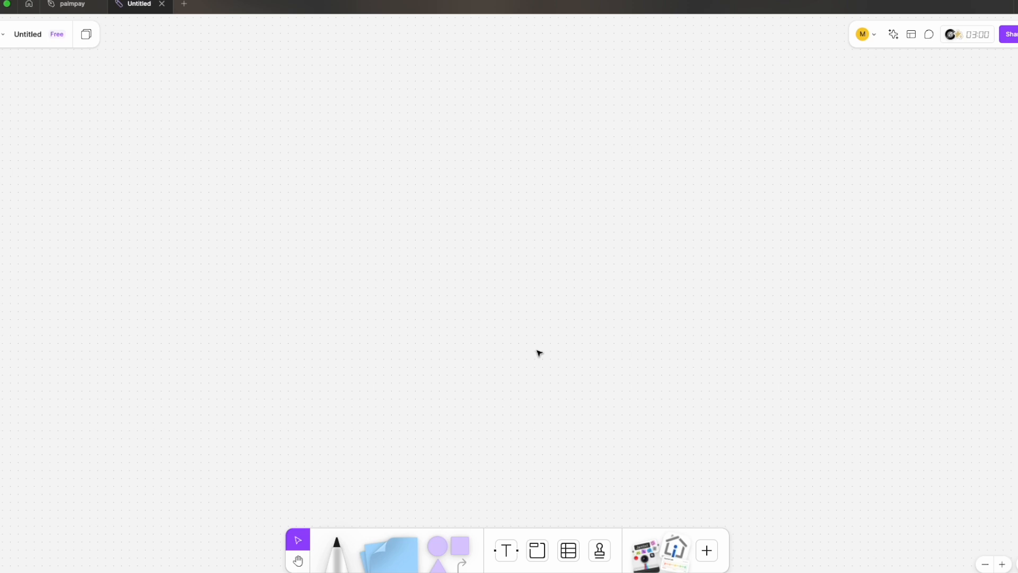
{"action": "left_click", "coordinate": [298, 560]}
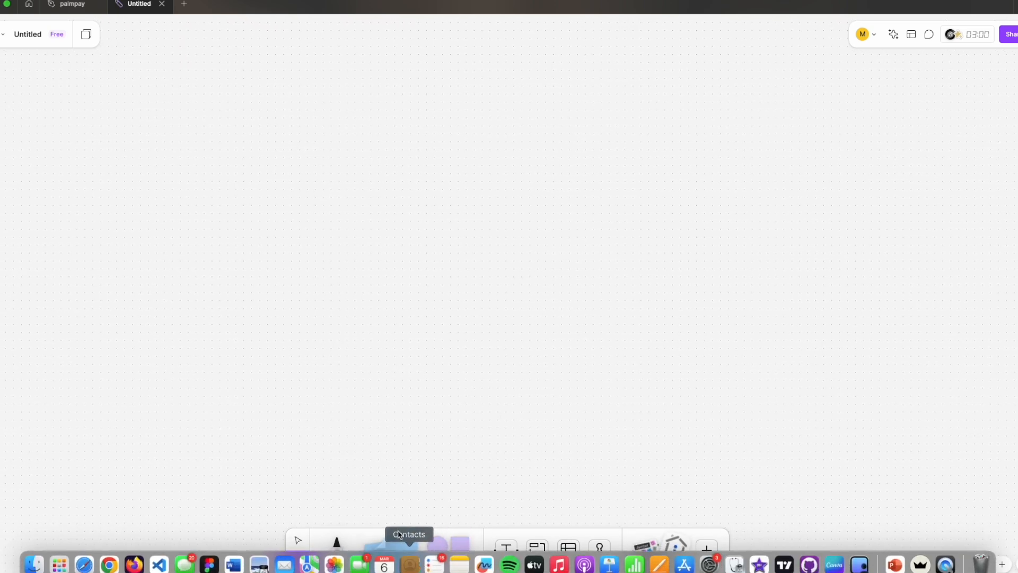
{"action": "left_click", "coordinate": [391, 544]}
{"action": "left_click", "coordinate": [459, 308]}
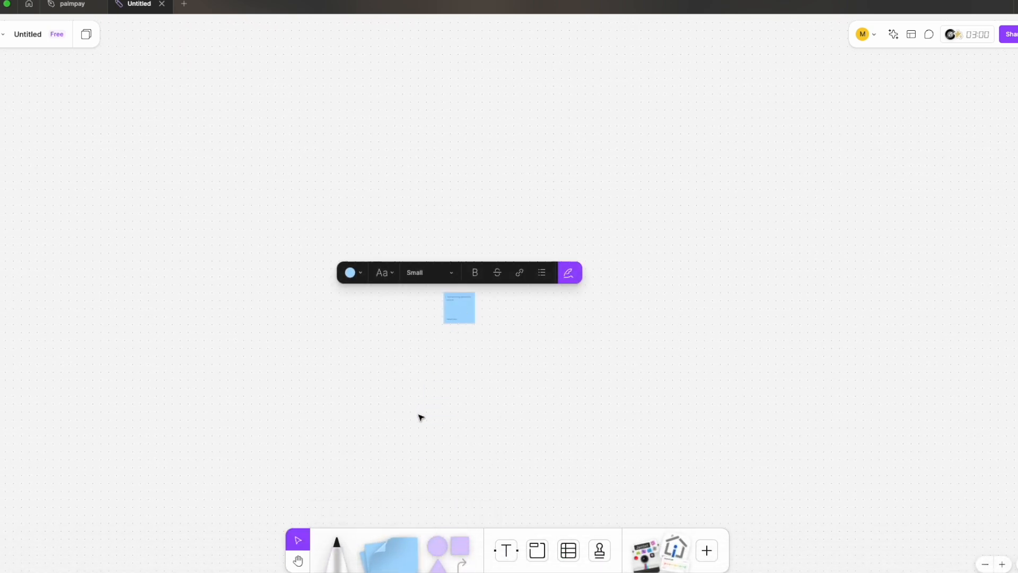
{"action": "left_click", "coordinate": [608, 207]}
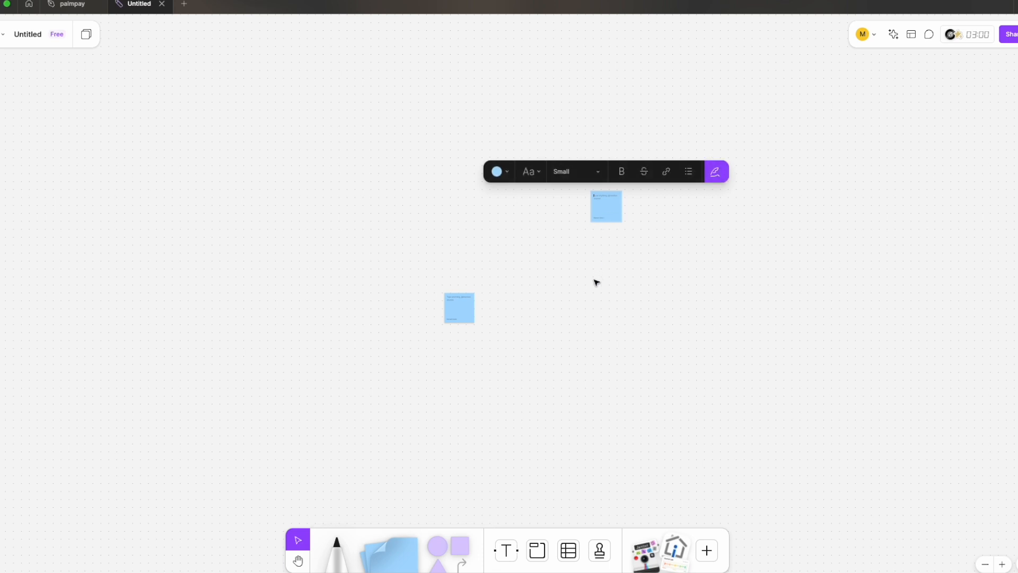
Move the lower sticky note to the right, closer beneath the other one, and delete both notes
{"action": "left_click", "coordinate": [298, 561]}
{"action": "left_click_drag", "start_coordinate": [583, 237], "coordinate": [514, 166]}
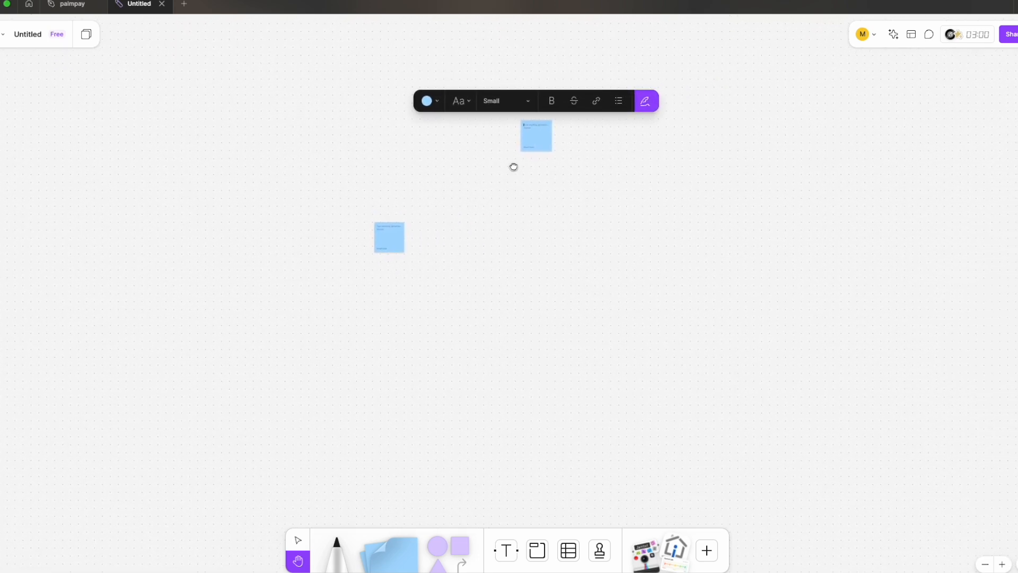
{"action": "left_click", "coordinate": [298, 541]}
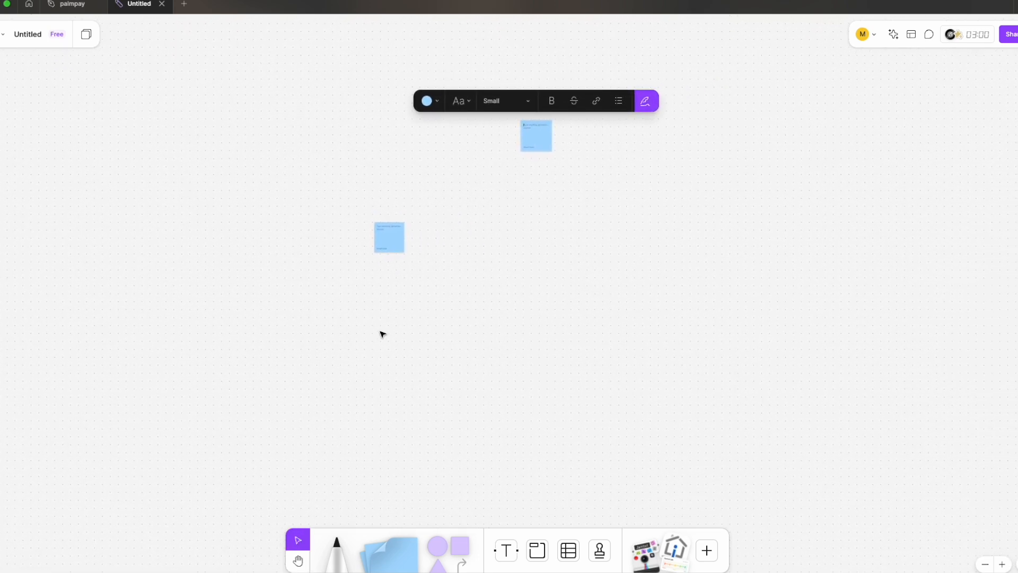
{"action": "left_click_drag", "start_coordinate": [393, 242], "coordinate": [468, 243]}
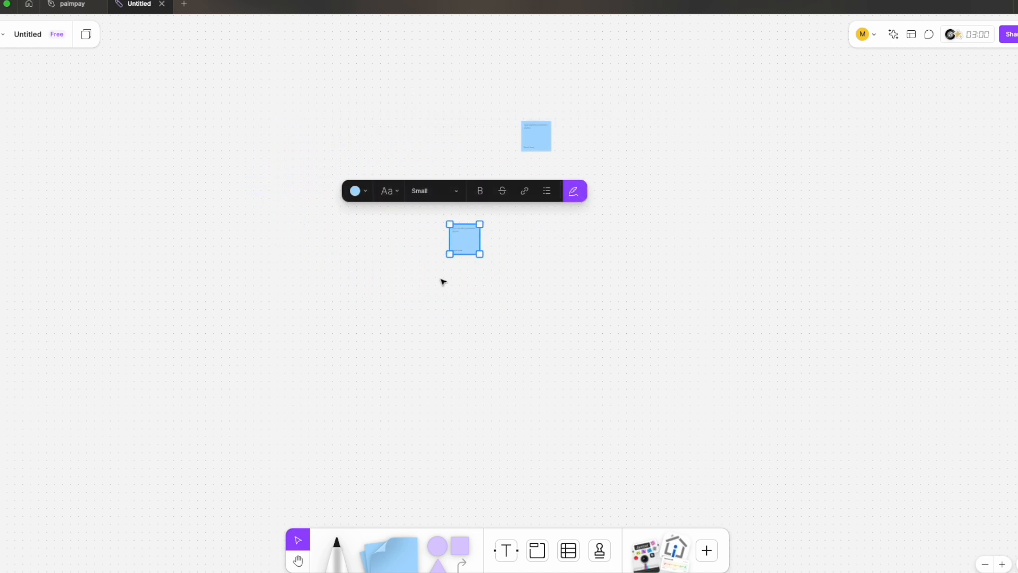
{"action": "left_click", "coordinate": [423, 262]}
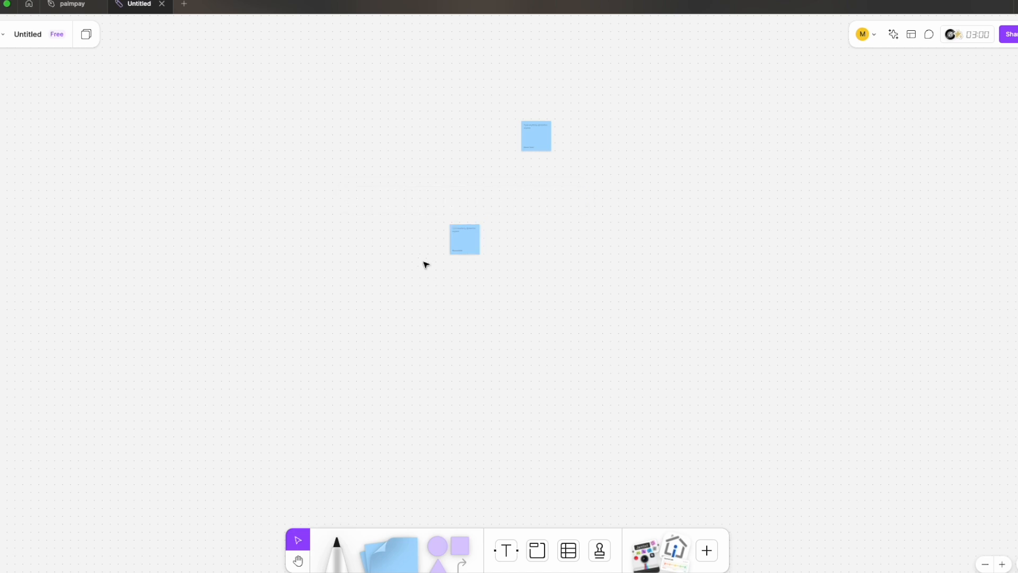
{"action": "left_click_drag", "start_coordinate": [339, 96], "coordinate": [670, 357]}
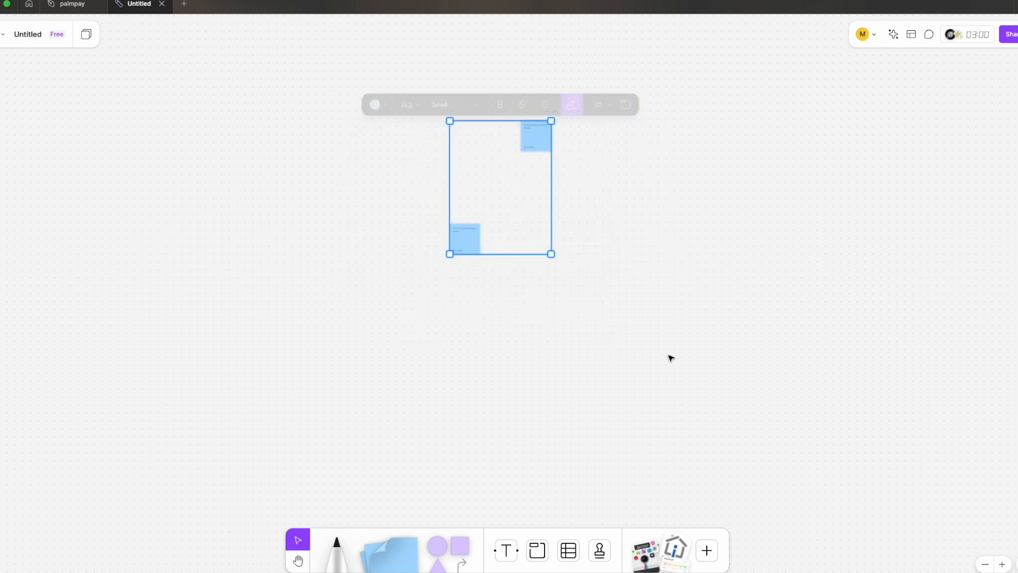
{"action": "key", "text": "Delete"}
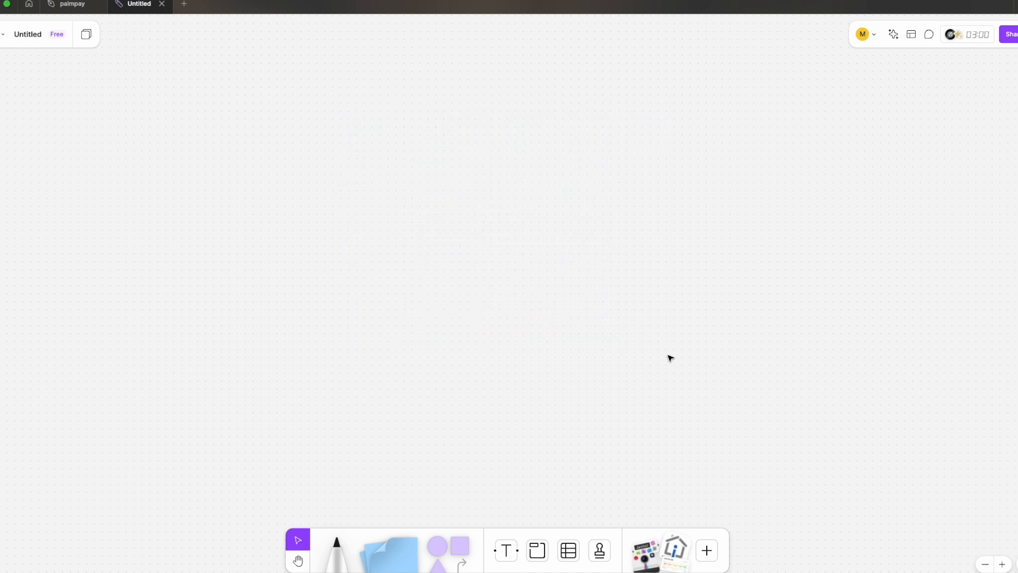
Set the shape colour to violet and place a triangle on the upper left part of the board
{"action": "left_click", "coordinate": [434, 561]}
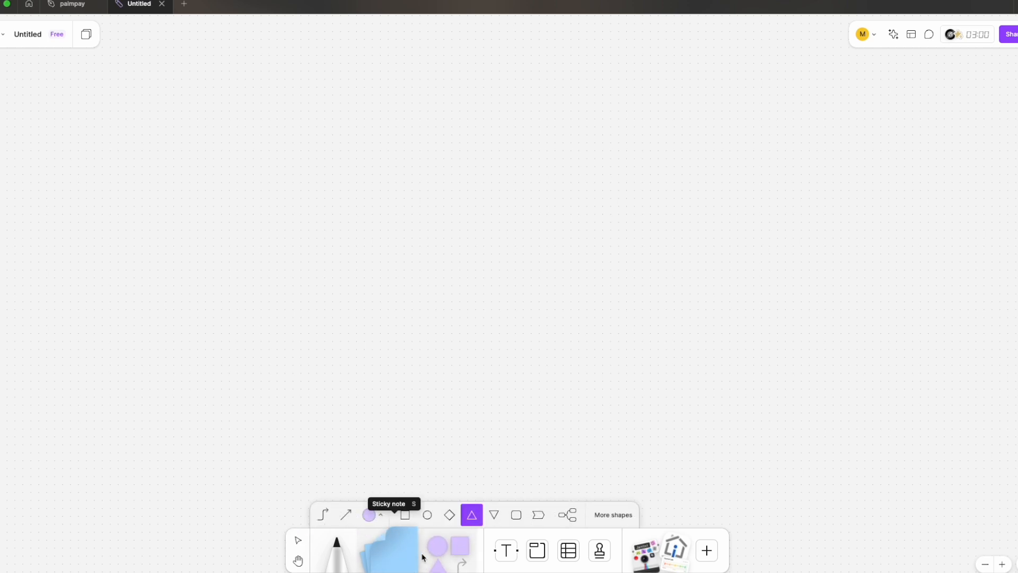
{"action": "left_click", "coordinate": [370, 515]}
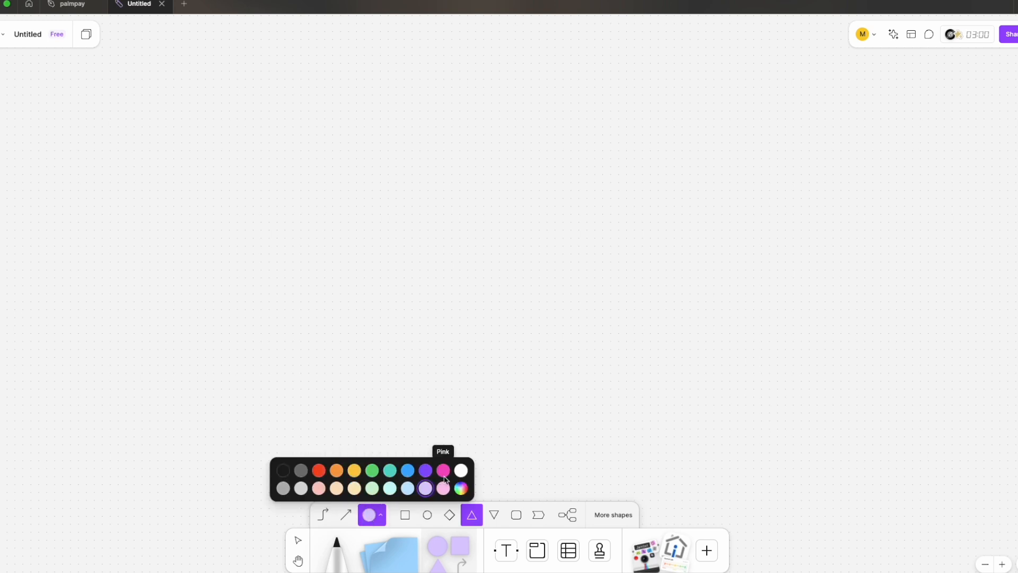
{"action": "left_click", "coordinate": [425, 471]}
{"action": "left_click", "coordinate": [289, 208]}
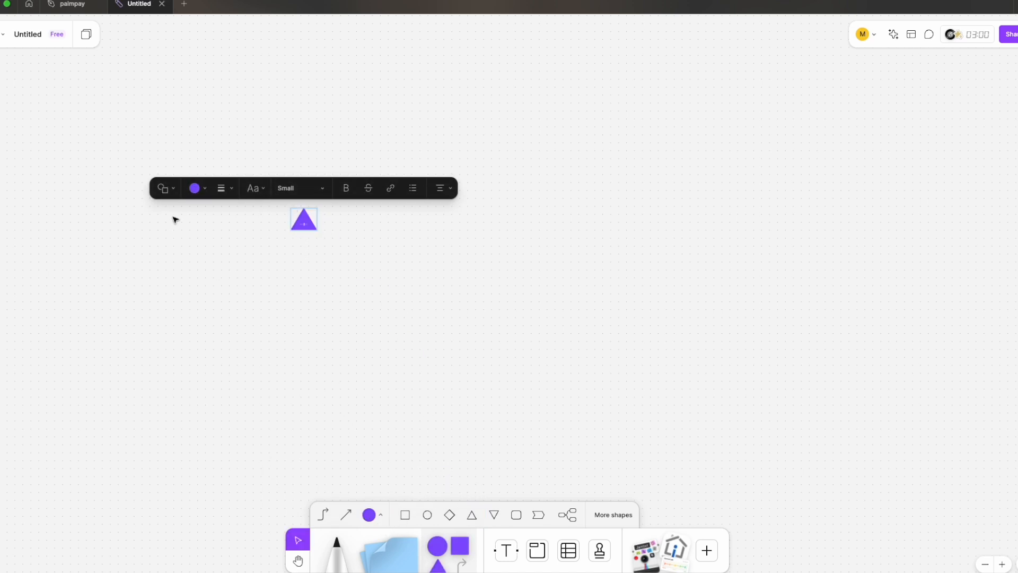
{"action": "left_click", "coordinate": [380, 516]}
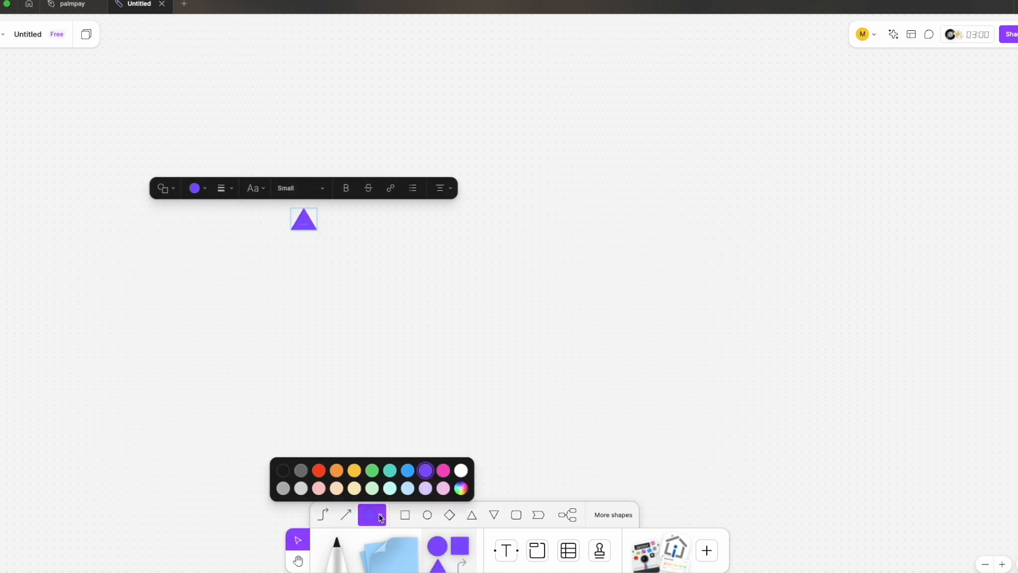
{"action": "left_click", "coordinate": [196, 189]}
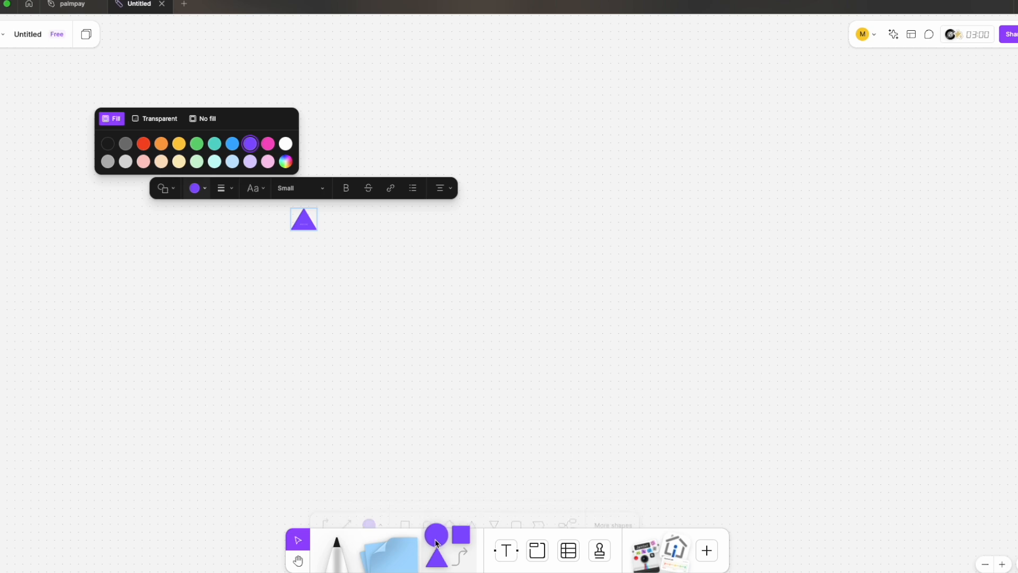
{"action": "left_click", "coordinate": [317, 333]}
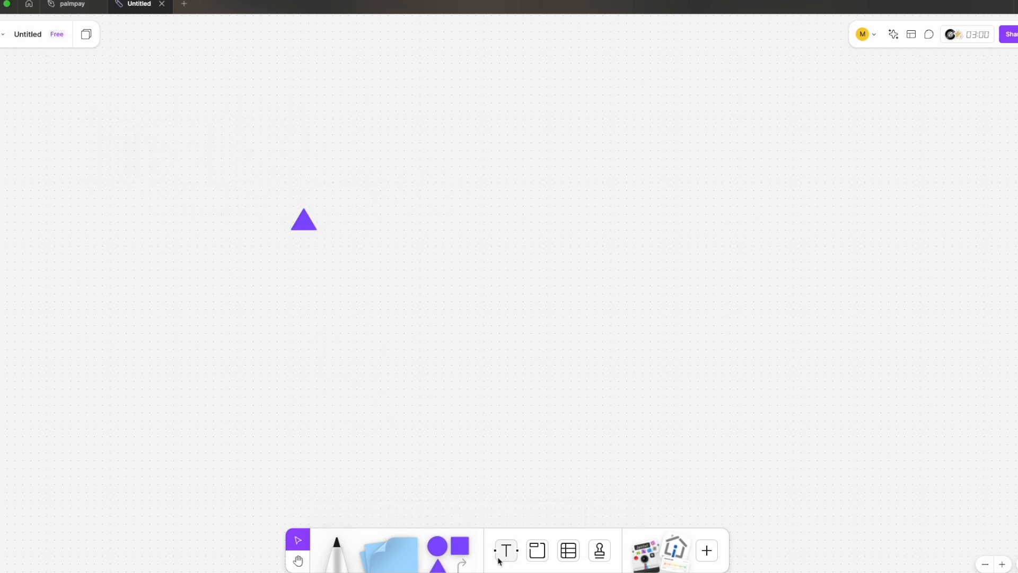
Replace the triangle with a violet circle and move the circle slightly up to near the triangle's former spot
{"action": "left_click", "coordinate": [438, 540]}
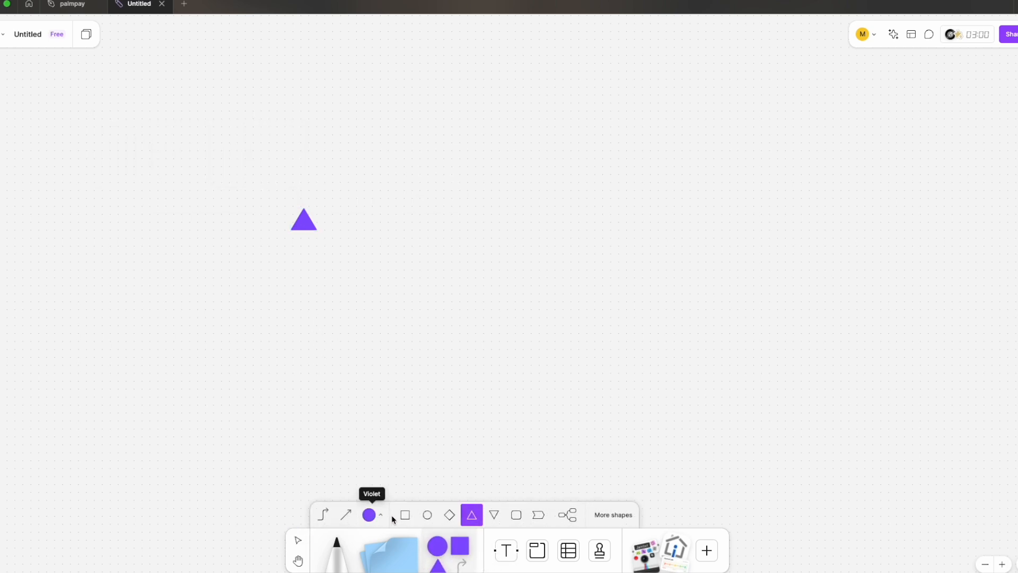
{"action": "left_click", "coordinate": [431, 517]}
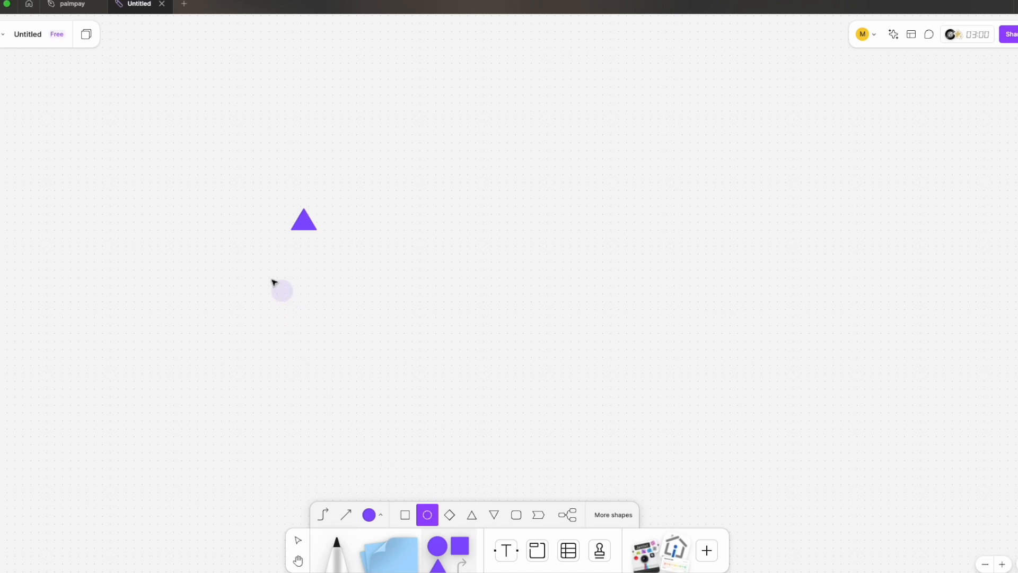
{"action": "left_click", "coordinate": [271, 280]}
{"action": "left_click", "coordinate": [305, 217]}
{"action": "key", "text": "Delete"}
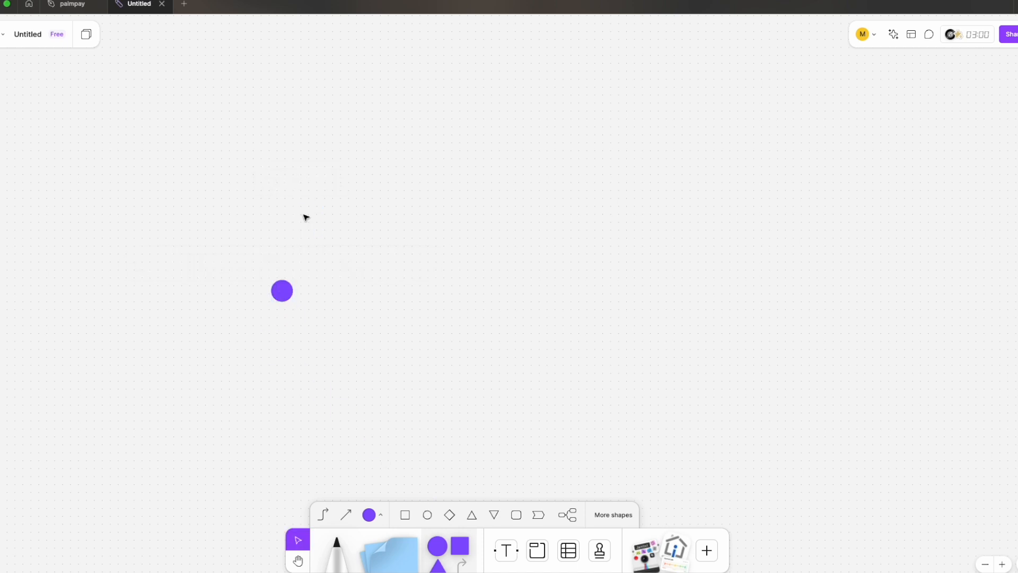
{"action": "left_click_drag", "start_coordinate": [281, 295], "coordinate": [290, 260]}
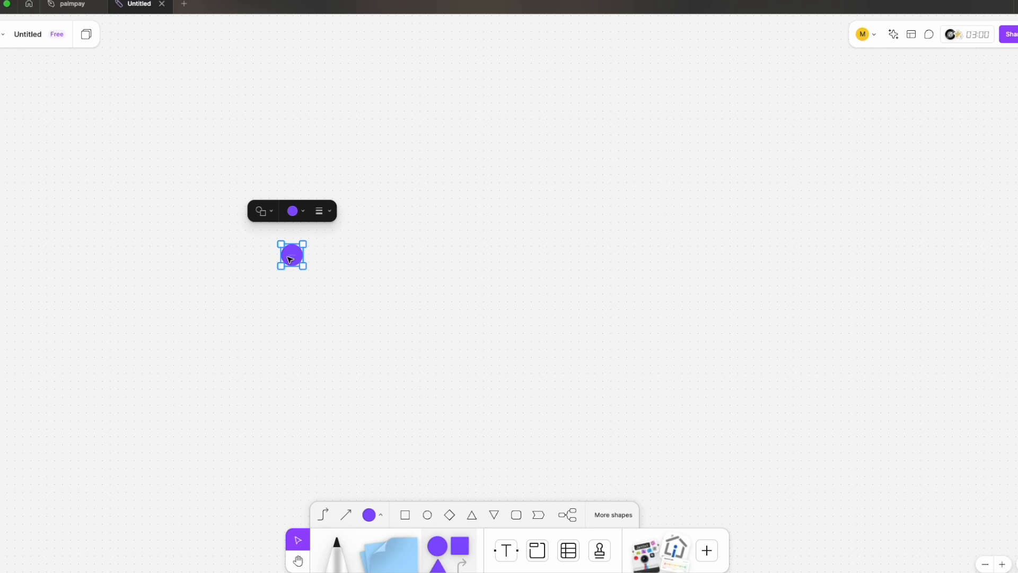
Examine the circle at different zoom levels and board positions, ending with a close-up view
{"action": "scroll", "coordinate": [290, 260], "scroll_direction": "down", "scroll_amount": 3}
{"action": "scroll", "coordinate": [290, 260], "scroll_direction": "up", "scroll_amount": 10}
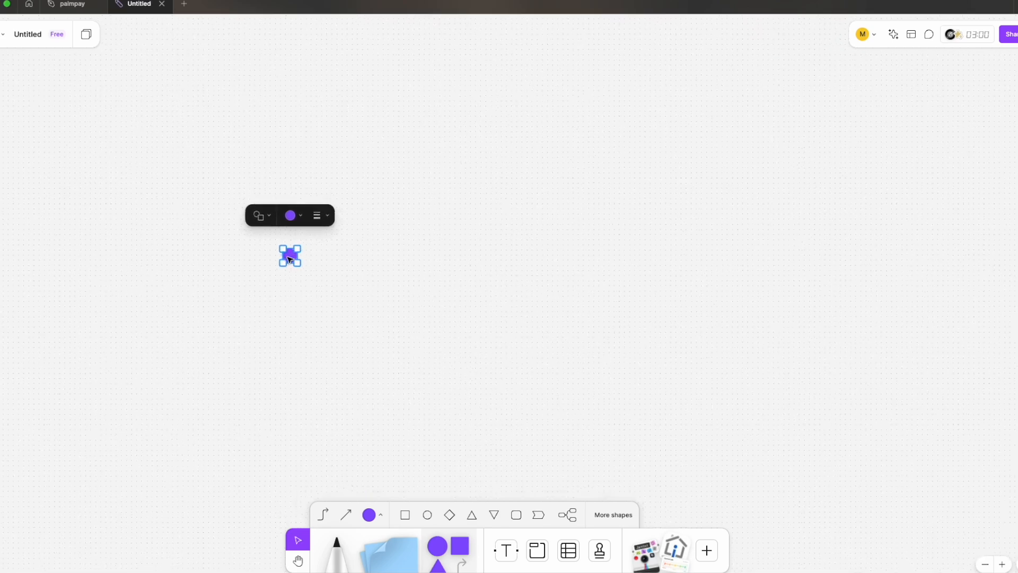
{"action": "scroll", "coordinate": [290, 260], "scroll_direction": "down", "scroll_amount": 3}
{"action": "scroll", "coordinate": [290, 260], "scroll_direction": "up", "scroll_amount": 5}
{"action": "scroll", "coordinate": [290, 260], "scroll_direction": "down", "scroll_amount": 5}
{"action": "scroll", "coordinate": [290, 260], "scroll_direction": "up", "scroll_amount": 3}
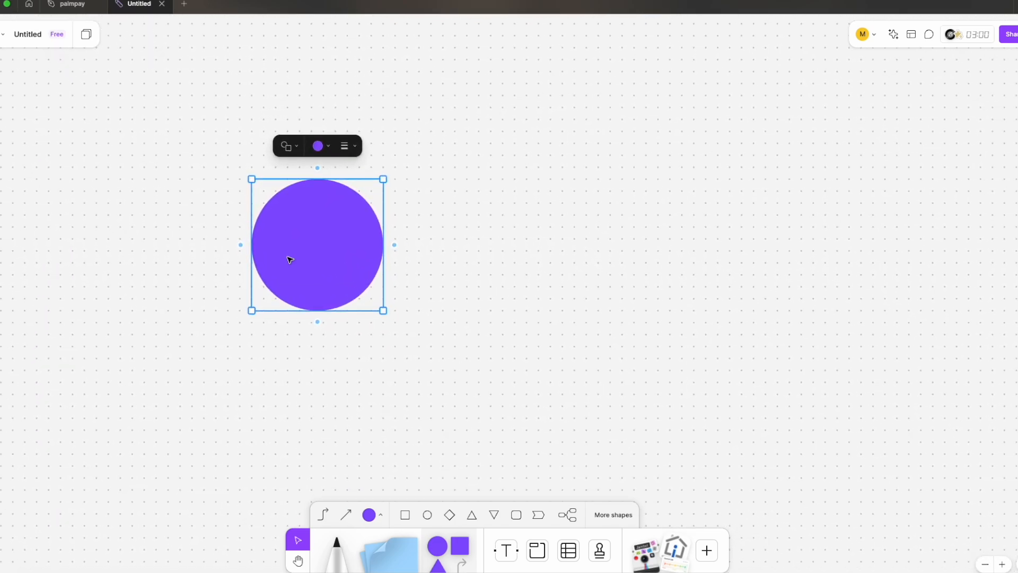
{"action": "scroll", "coordinate": [291, 260], "scroll_direction": "down", "scroll_amount": 1}
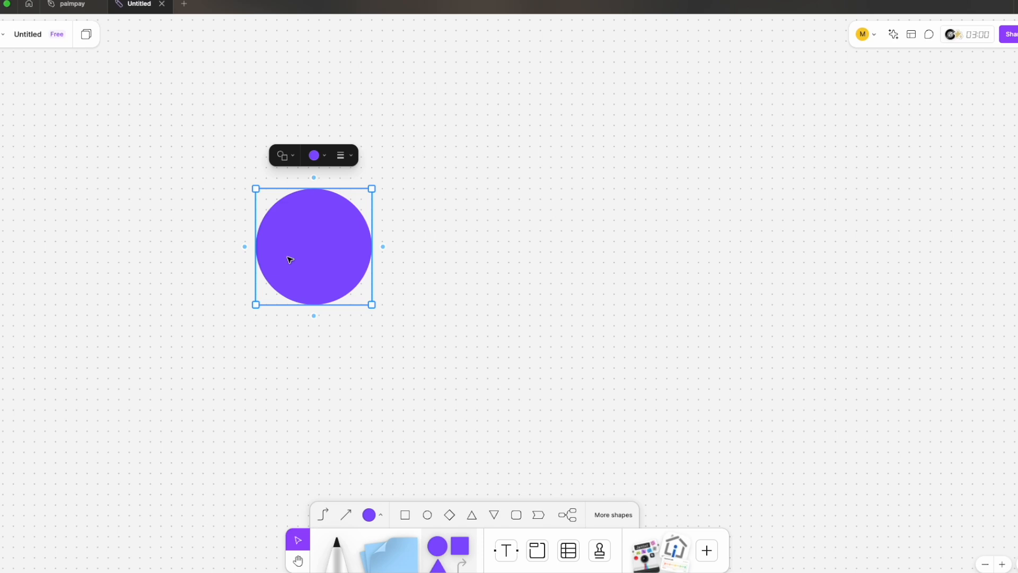
{"action": "scroll", "coordinate": [253, 291], "scroll_direction": "up", "scroll_amount": 3}
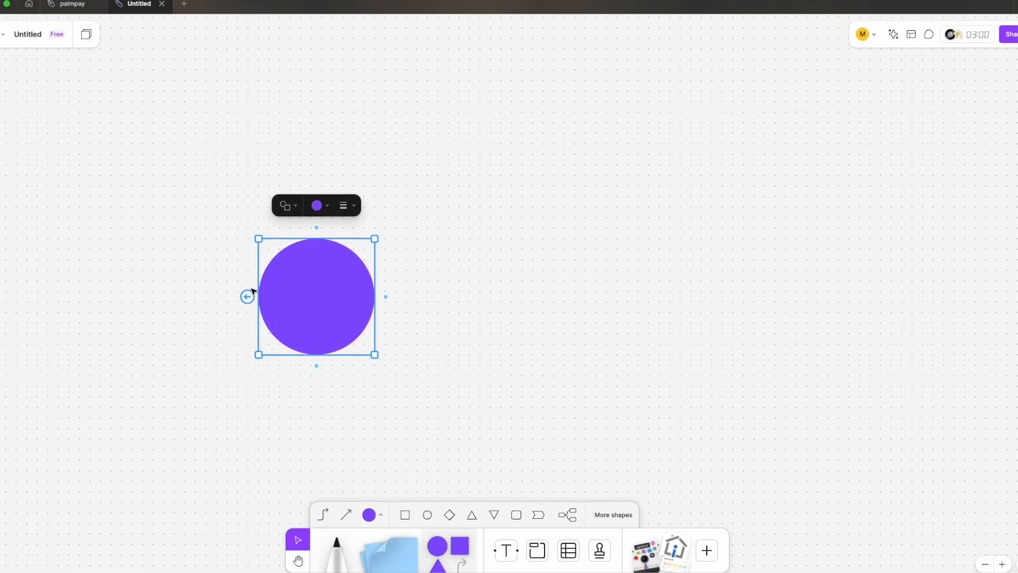
{"action": "scroll", "coordinate": [252, 291], "scroll_direction": "left", "scroll_amount": 3}
{"action": "scroll", "coordinate": [252, 292], "scroll_direction": "down", "scroll_amount": 3}
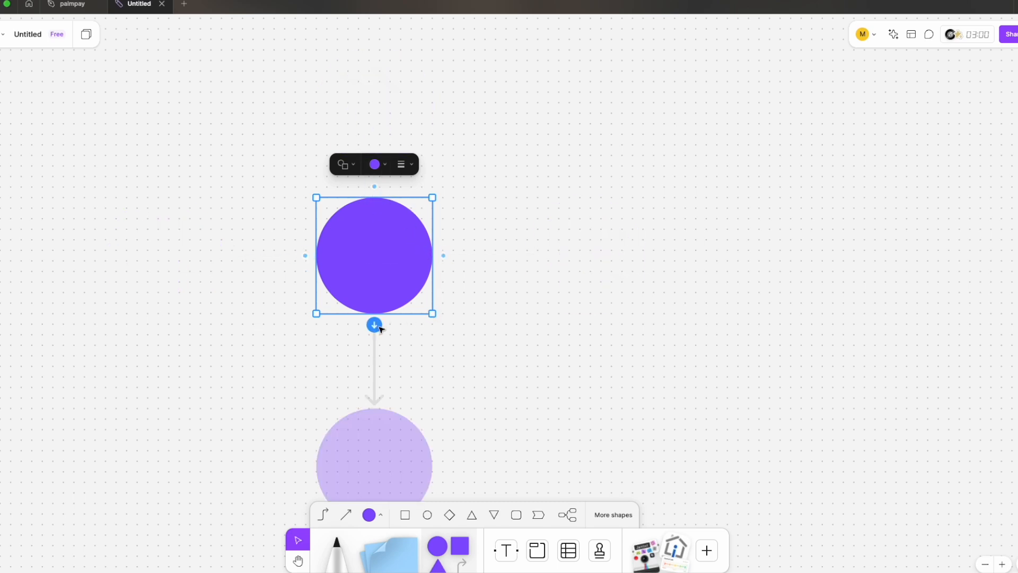
{"action": "scroll", "coordinate": [472, 276], "scroll_direction": "right", "scroll_amount": 2}
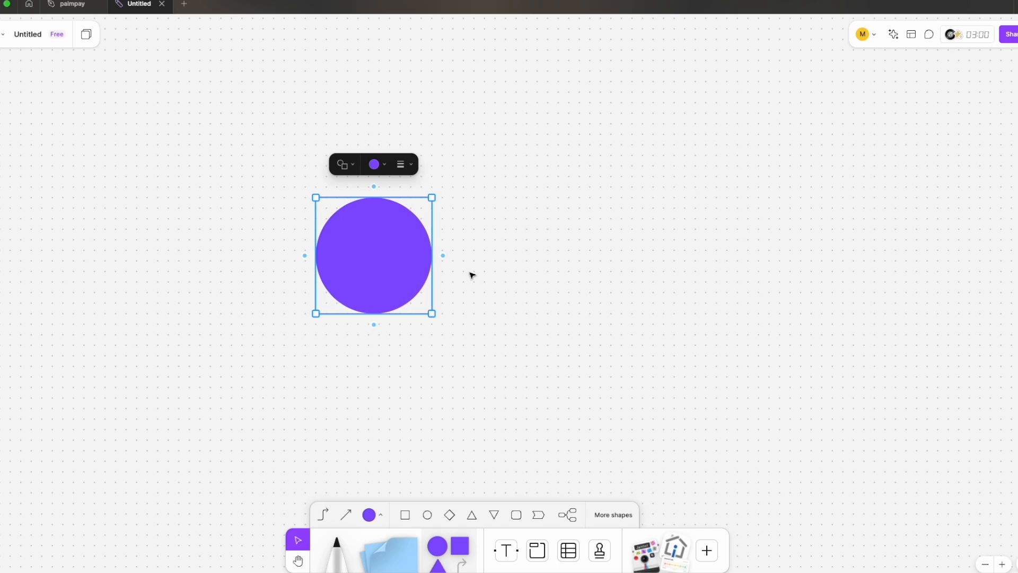
{"action": "scroll", "coordinate": [472, 275], "scroll_direction": "down", "scroll_amount": 1}
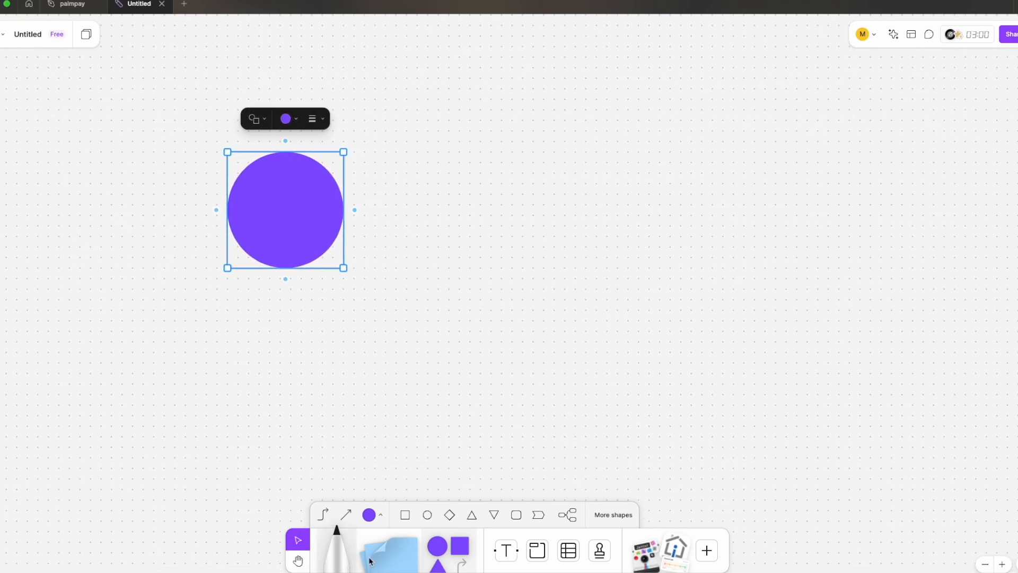
Place a violet diamond to the right of the circle and align it level with the circle
{"action": "left_click", "coordinate": [443, 559]}
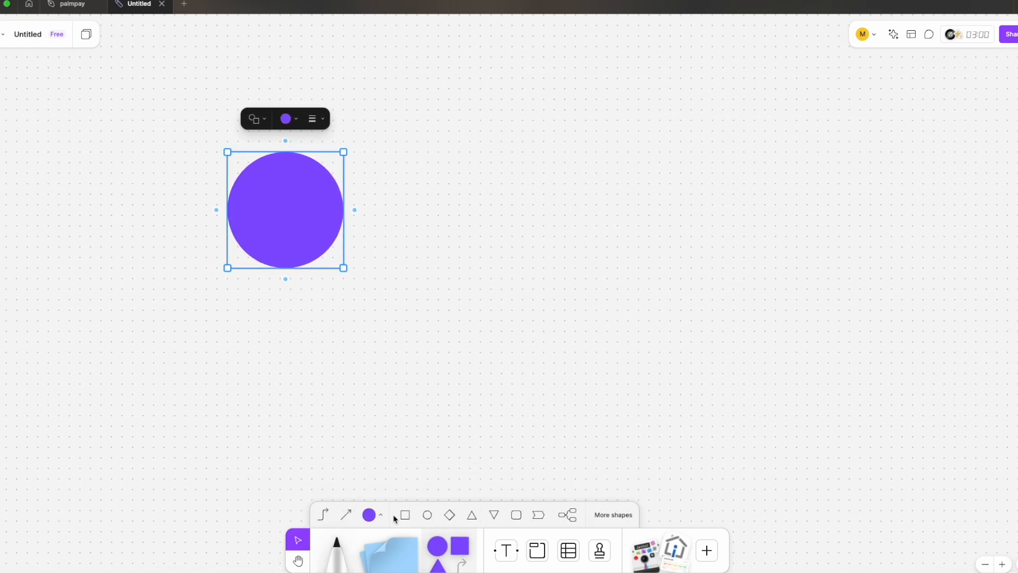
{"action": "left_click", "coordinate": [449, 517]}
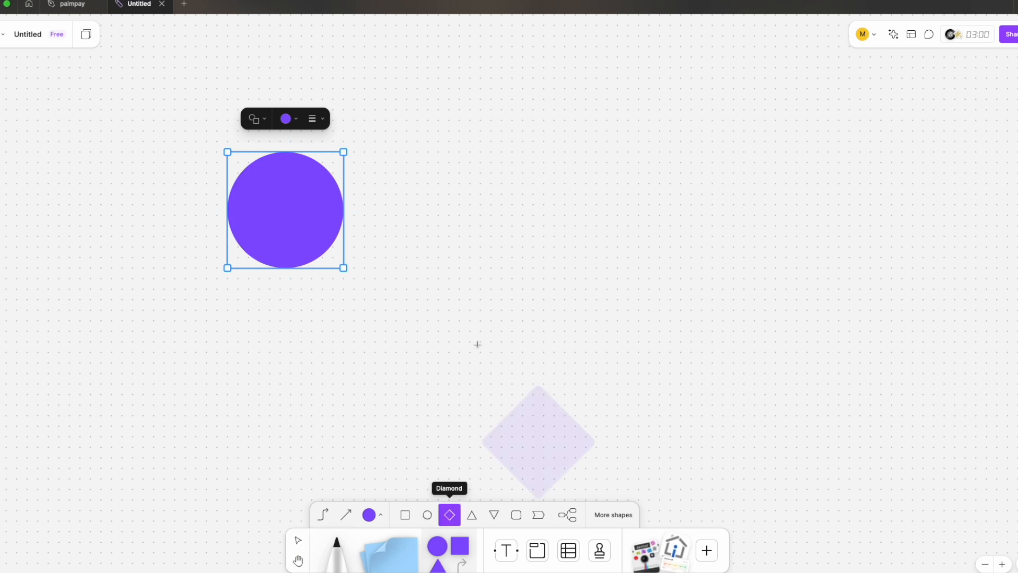
{"action": "left_click", "coordinate": [459, 193]}
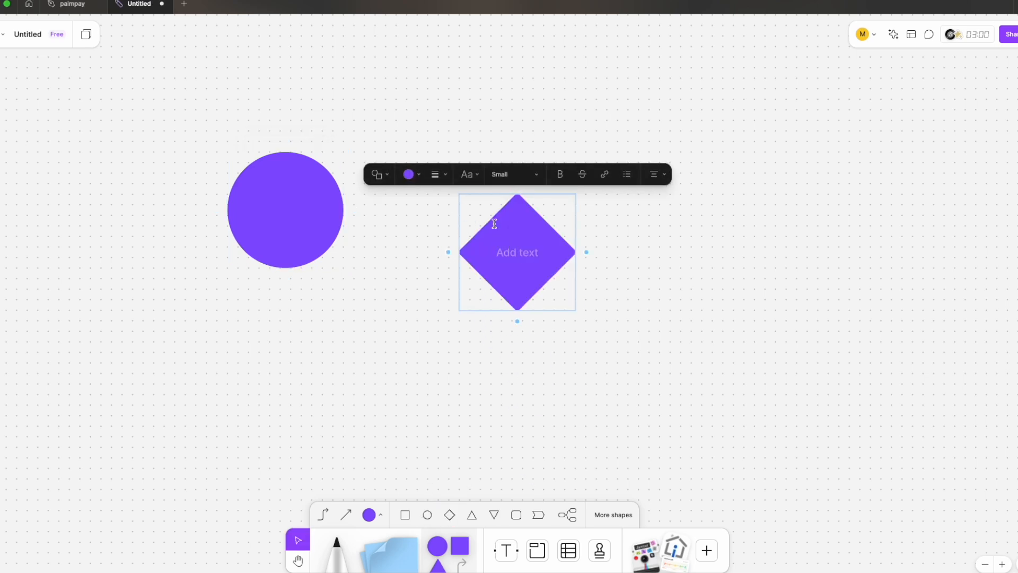
{"action": "left_click", "coordinate": [311, 225]}
{"action": "left_click", "coordinate": [534, 265]}
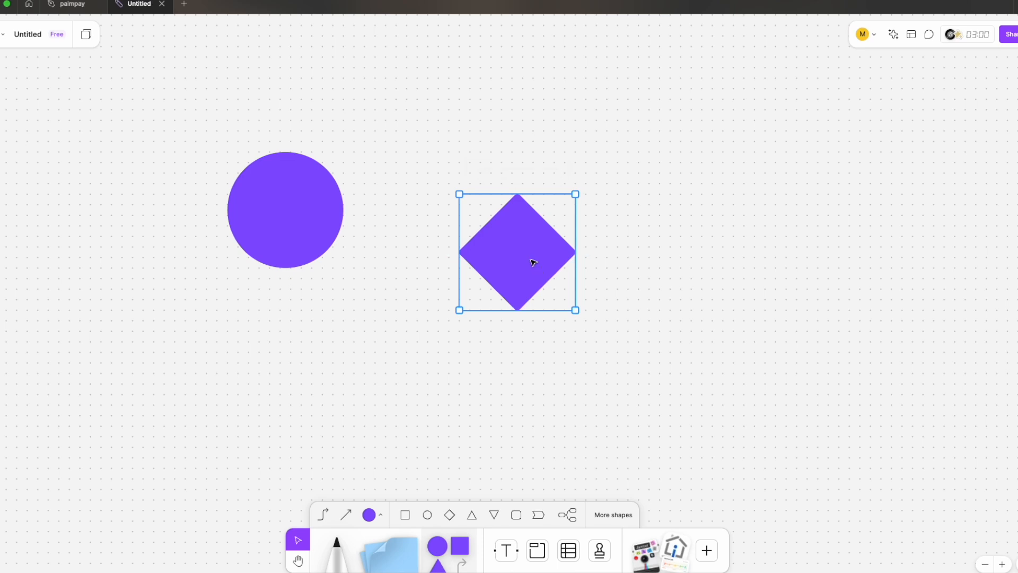
{"action": "left_click_drag", "start_coordinate": [534, 266], "coordinate": [518, 225]}
{"action": "left_click", "coordinate": [460, 391]}
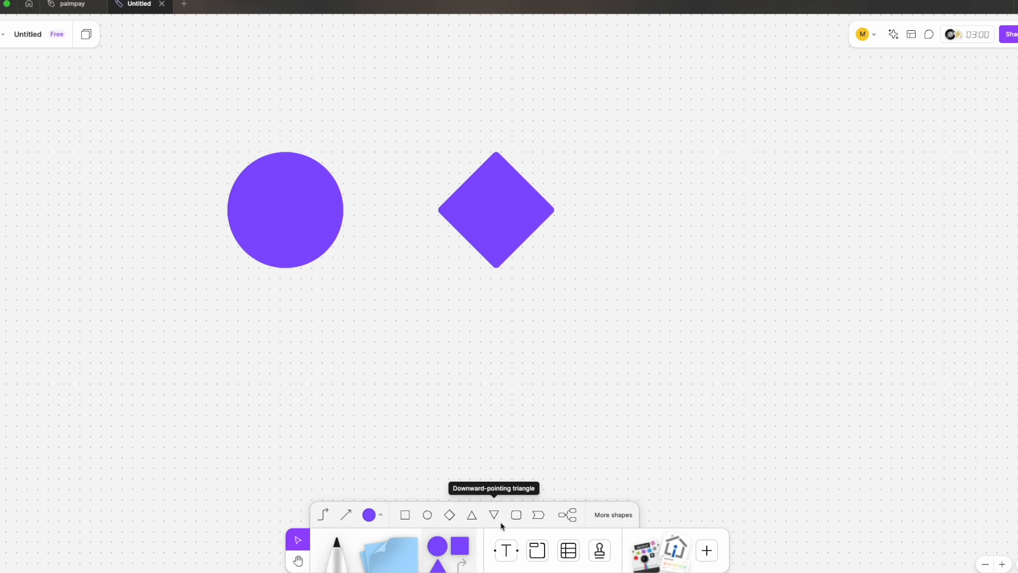
Place a violet rounded rectangle to the right of the diamond
{"action": "left_click", "coordinate": [517, 515]}
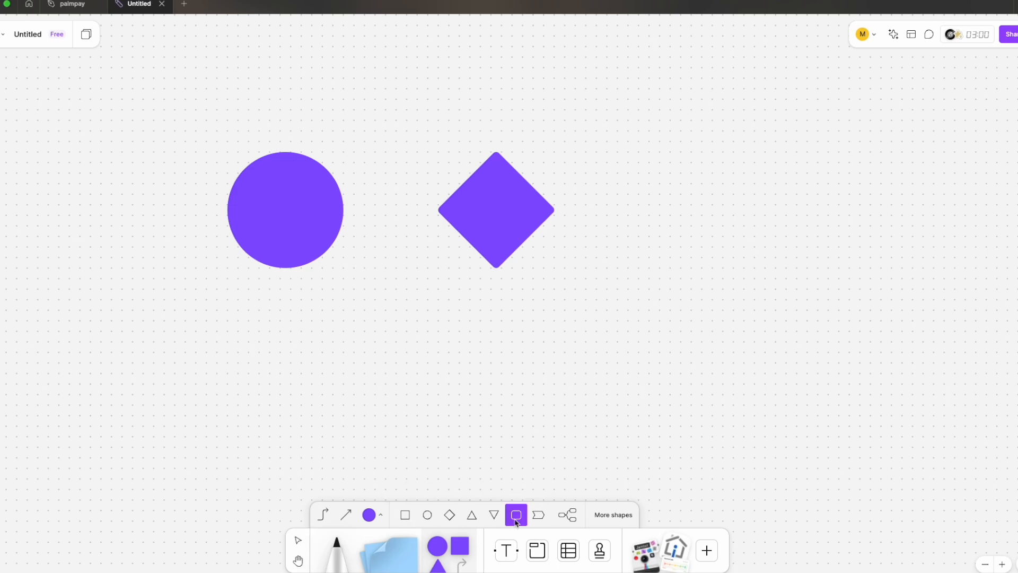
{"action": "left_click", "coordinate": [603, 161]}
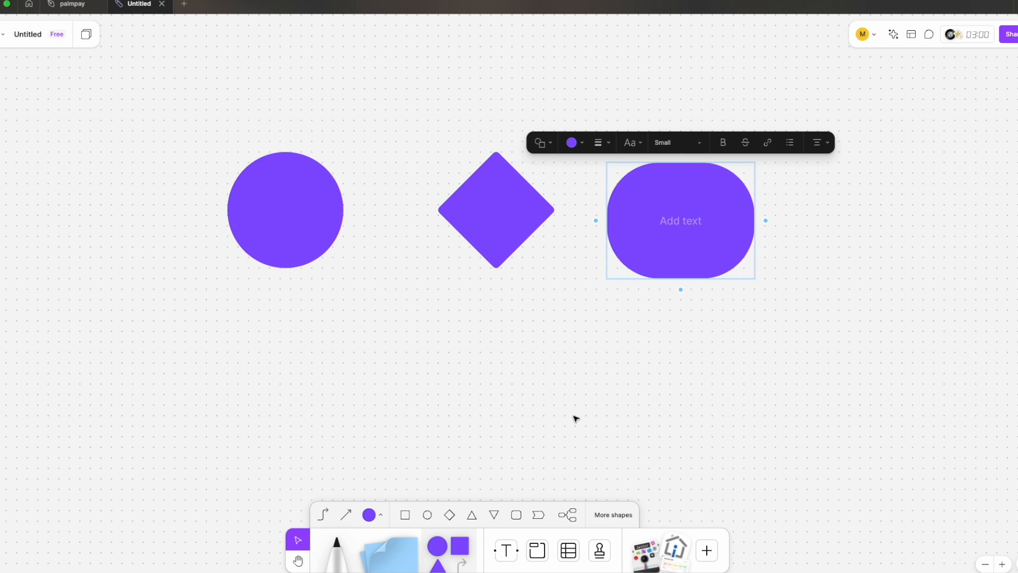
Draw a bent connector arrow below the rounded rectangle and move it to the right of that shape
{"action": "left_click", "coordinate": [326, 515]}
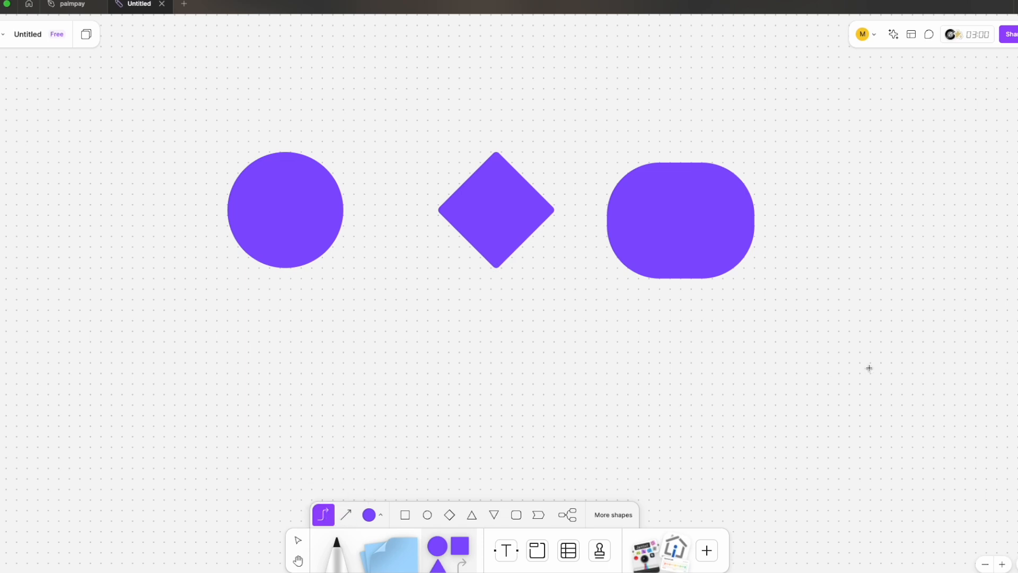
{"action": "left_click_drag", "start_coordinate": [669, 339], "coordinate": [712, 436]}
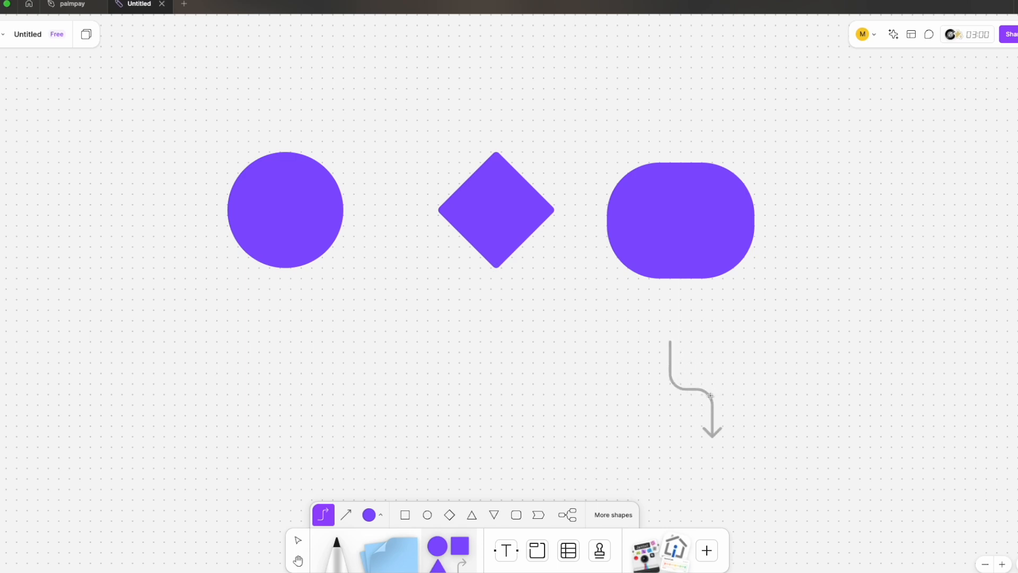
{"action": "left_click", "coordinate": [297, 542]}
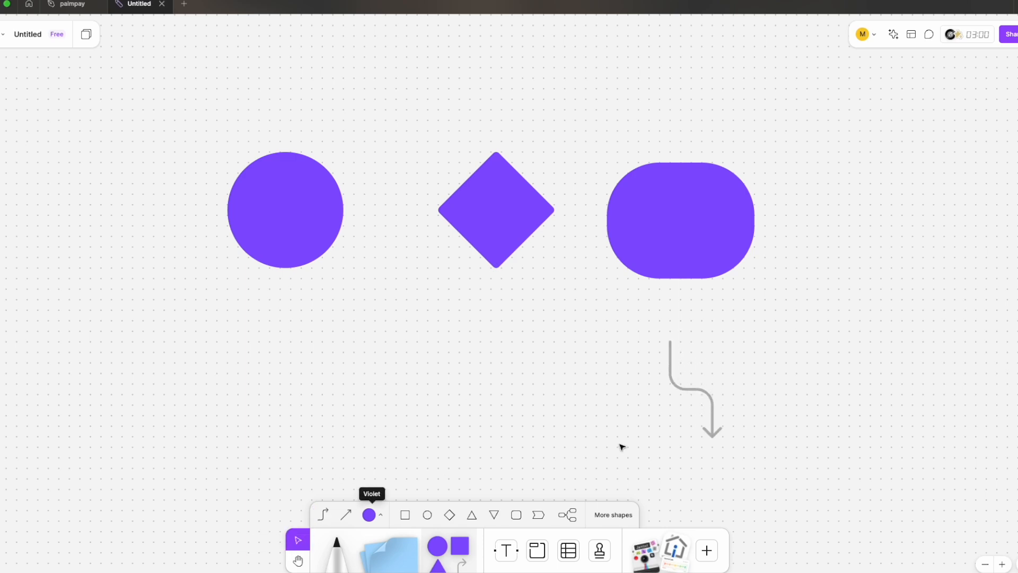
{"action": "left_click_drag", "start_coordinate": [707, 403], "coordinate": [801, 319]}
{"action": "left_click_drag", "start_coordinate": [711, 399], "coordinate": [859, 219]}
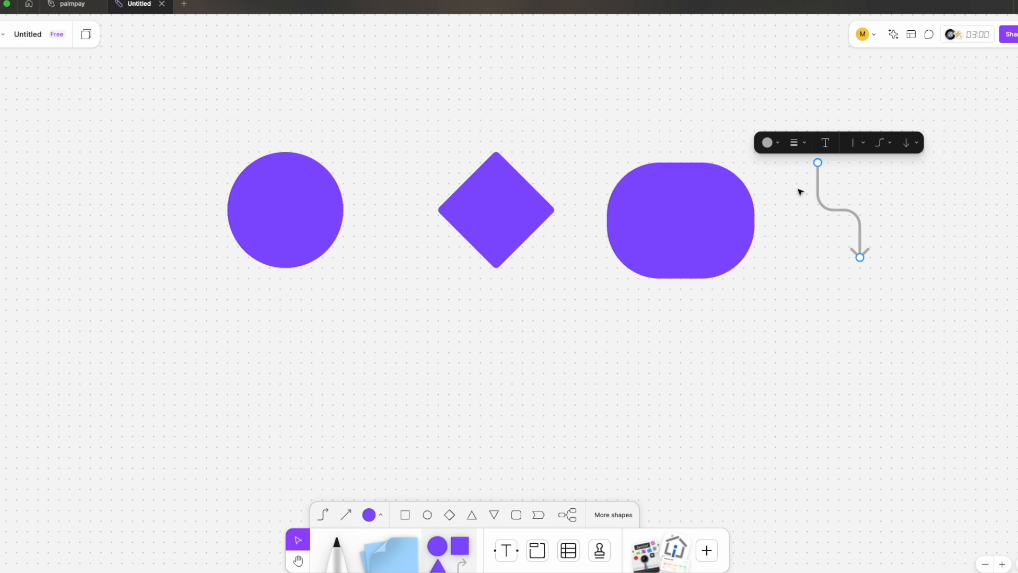
{"action": "scroll", "coordinate": [597, 229], "scroll_direction": "down", "scroll_amount": 5}
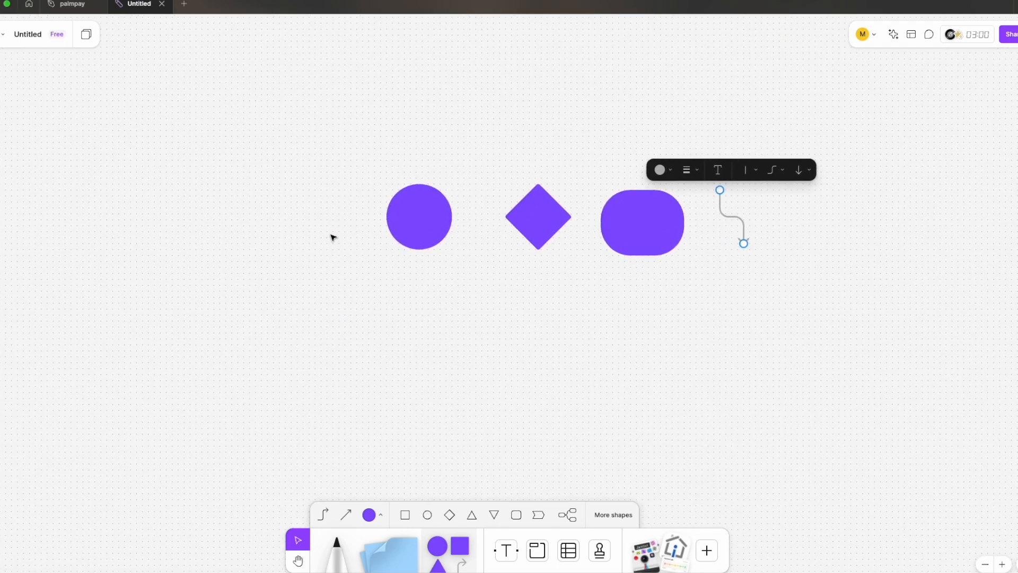
{"action": "left_click", "coordinate": [355, 246]}
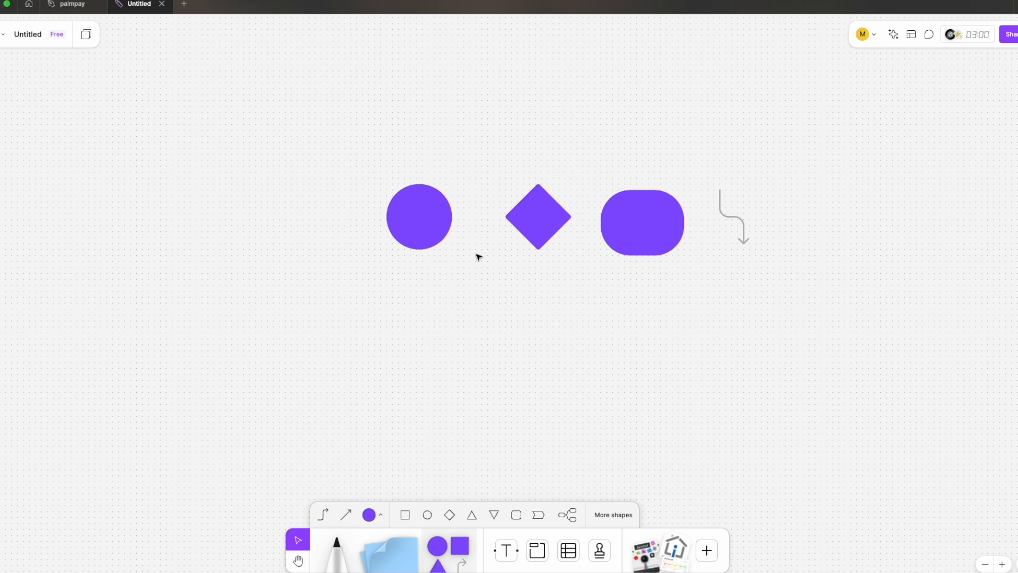
Place a copy of the violet circle below and to the left of the row of shapes
{"action": "left_click", "coordinate": [417, 210]}
{"action": "mouse_move", "coordinate": [438, 221]}
{"action": "left_mouse_down"}
{"action": "mouse_move", "coordinate": [228, 269]}
{"action": "mouse_move", "coordinate": [217, 303]}
{"action": "mouse_move", "coordinate": [396, 214]}
{"action": "mouse_move", "coordinate": [439, 224]}
{"action": "left_mouse_up"}
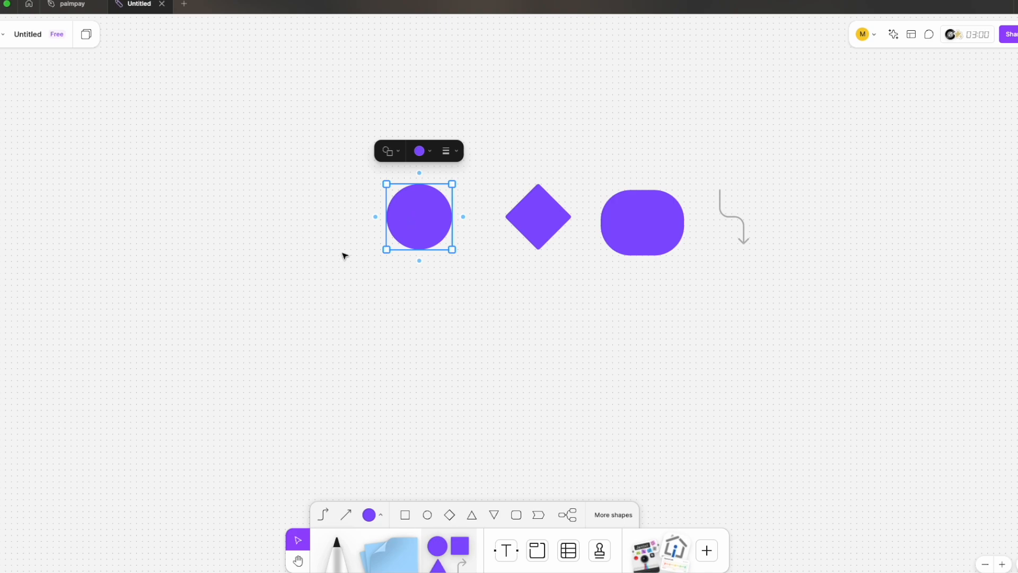
{"action": "scroll", "coordinate": [359, 227], "scroll_direction": "right", "scroll_amount": 1}
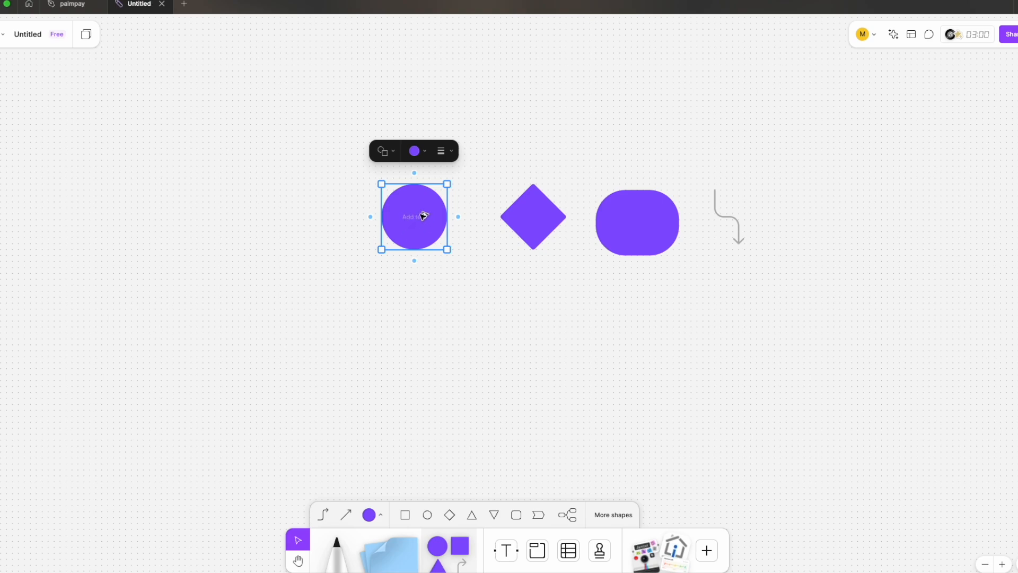
{"action": "left_click_drag", "start_coordinate": [417, 217], "coordinate": [213, 298]}
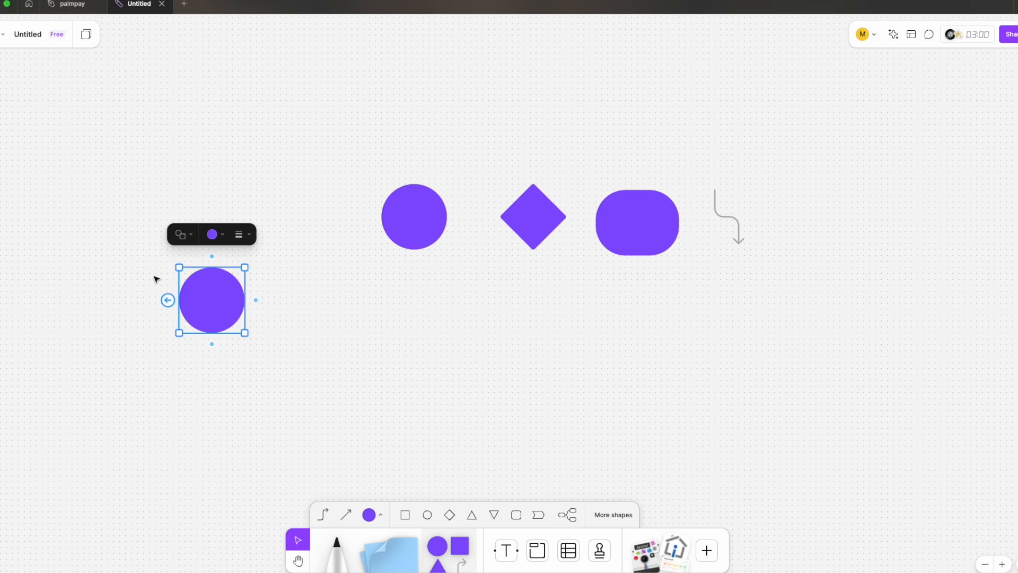
Label the copied circle "Start" and set its text size to Large
{"action": "double_click", "coordinate": [212, 303]}
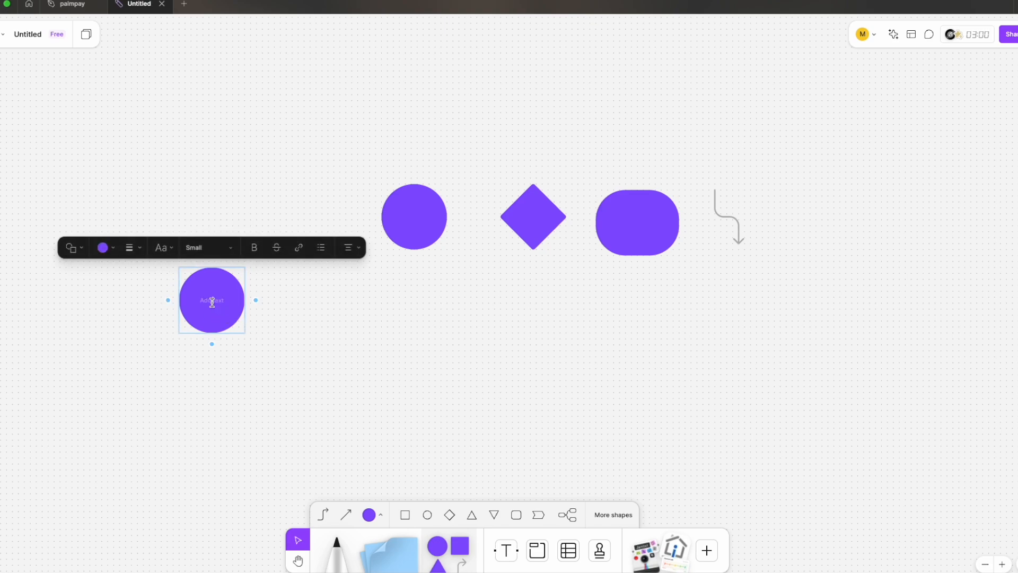
{"action": "type", "text": "s"}
{"action": "scroll", "coordinate": [210, 301], "scroll_direction": "right", "scroll_amount": 1}
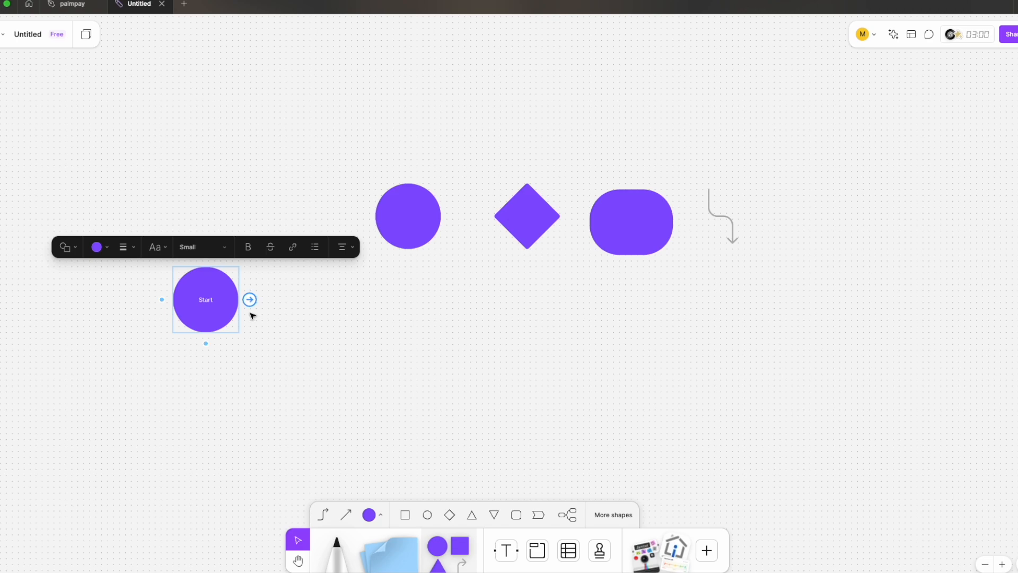
{"action": "left_click", "coordinate": [201, 247]}
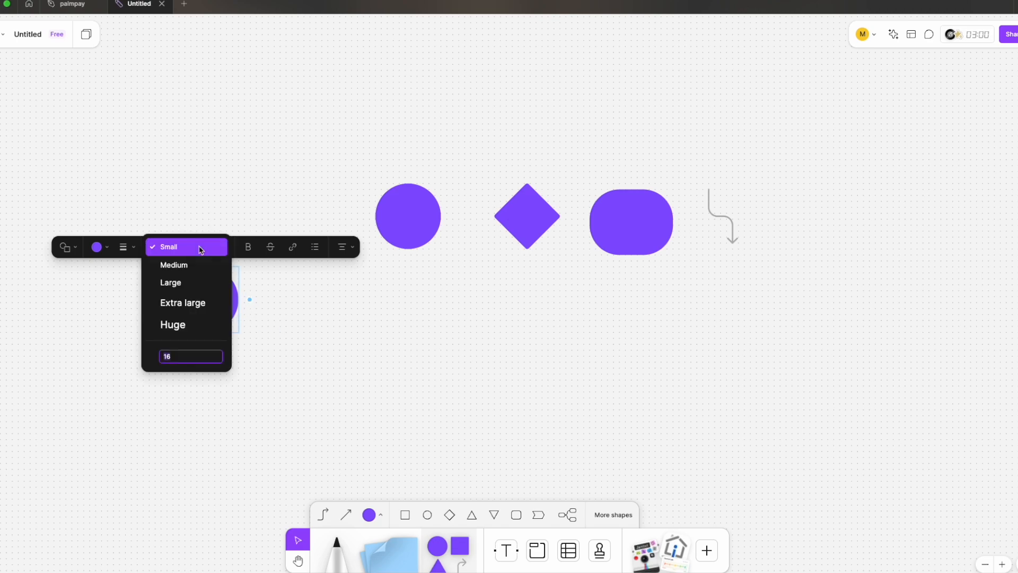
{"action": "left_click", "coordinate": [192, 282]}
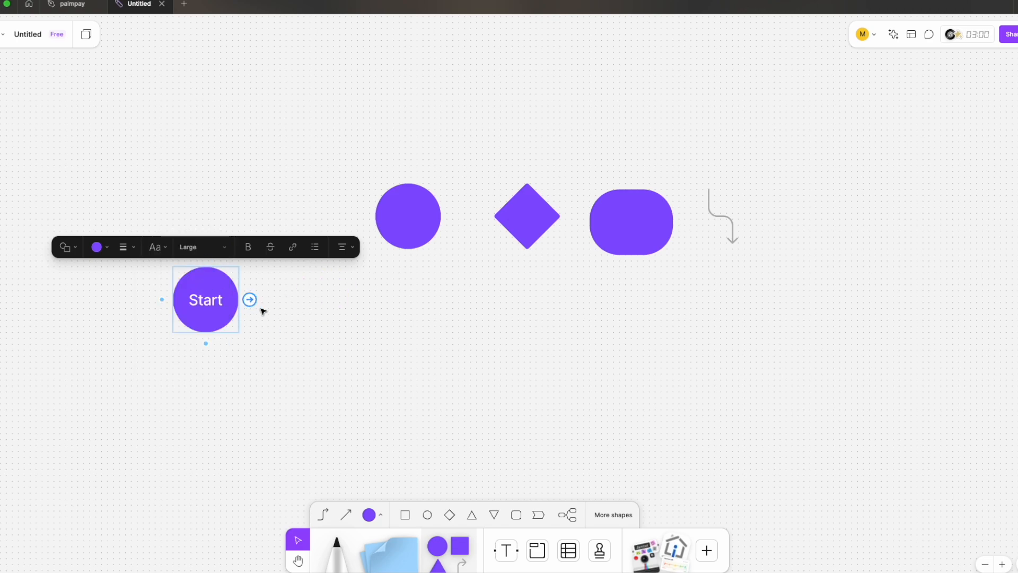
{"action": "left_click", "coordinate": [256, 357]}
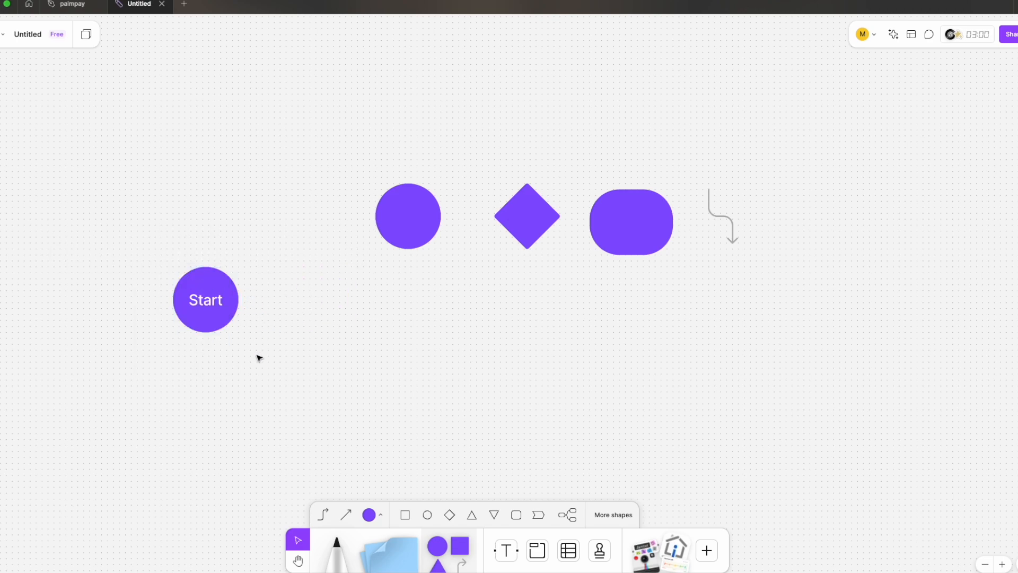
Shift the Start circle slightly down and left, and attach a copy of the connector to its right side as a straight horizontal arrow
{"action": "left_click", "coordinate": [202, 289]}
{"action": "left_click_drag", "start_coordinate": [202, 289], "coordinate": [180, 318]}
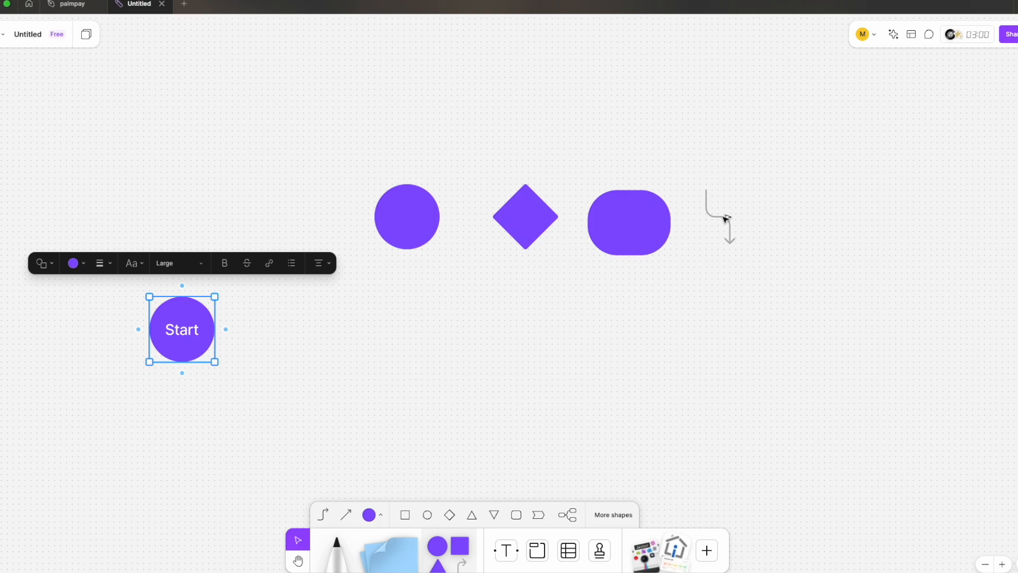
{"action": "left_click_drag", "start_coordinate": [728, 218], "coordinate": [248, 354]}
{"action": "left_click_drag", "start_coordinate": [228, 322], "coordinate": [214, 333]}
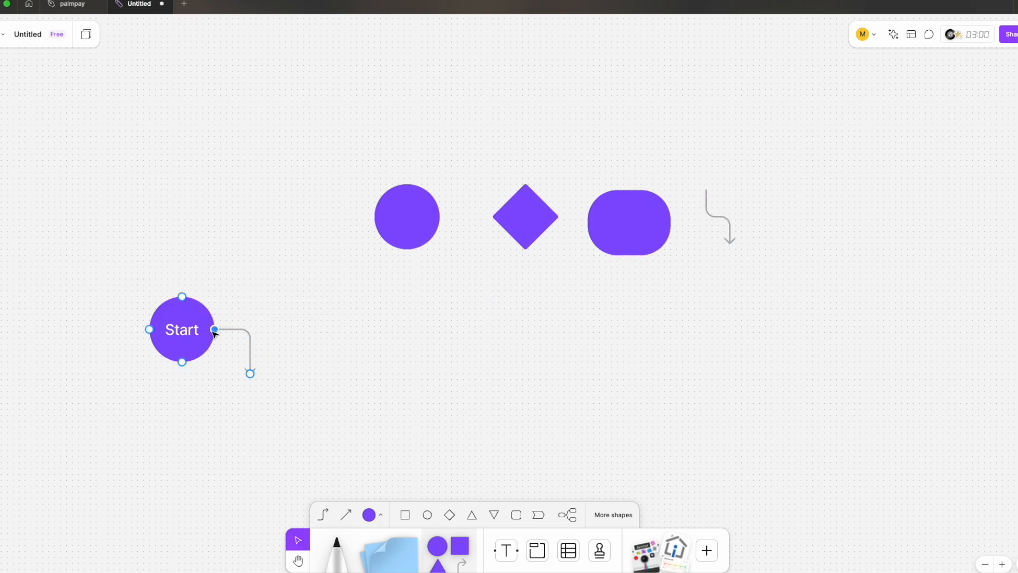
{"action": "left_click_drag", "start_coordinate": [251, 373], "coordinate": [277, 332]}
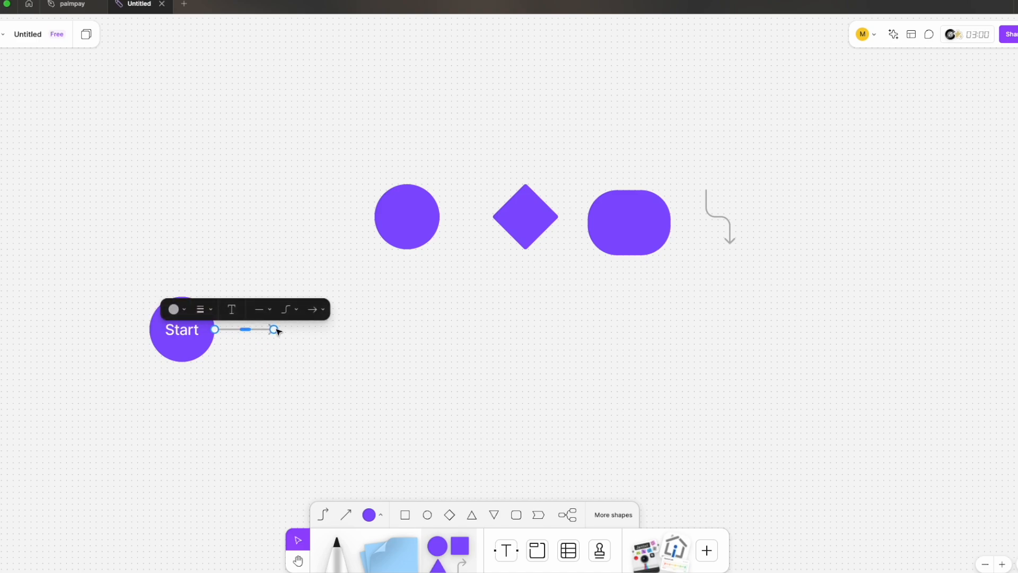
Place a copy of the rounded rectangle at the arrow's tip and label it "Login" in Large text
{"action": "left_click", "coordinate": [649, 226]}
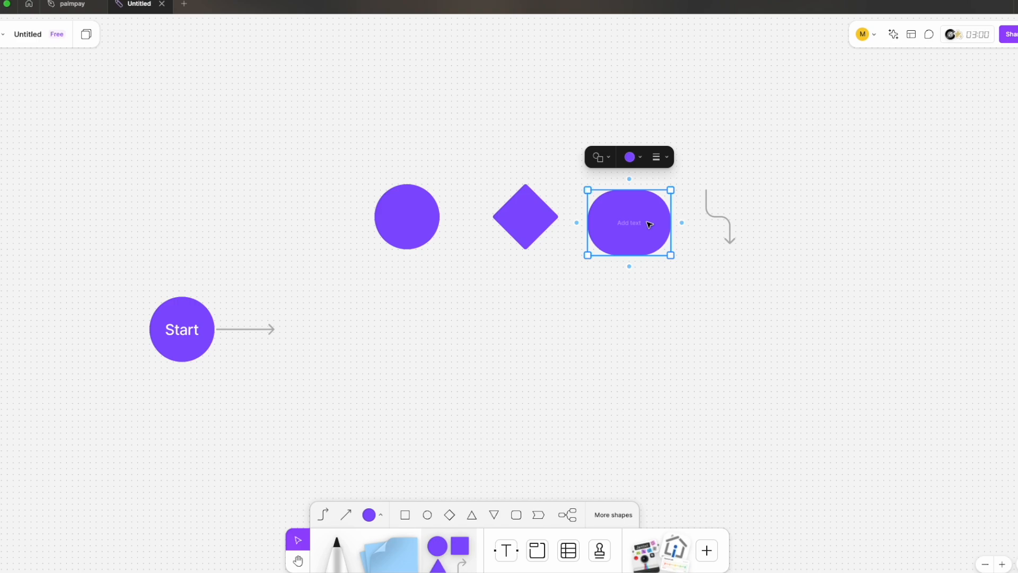
{"action": "left_click_drag", "start_coordinate": [643, 219], "coordinate": [332, 326]}
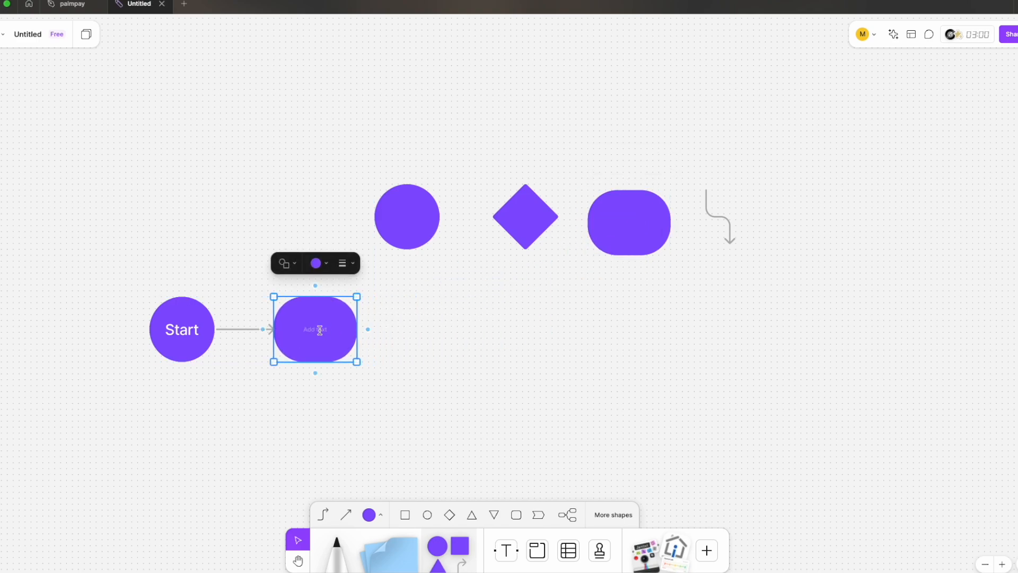
{"action": "double_click", "coordinate": [320, 329]}
{"action": "type", "text": "u"}
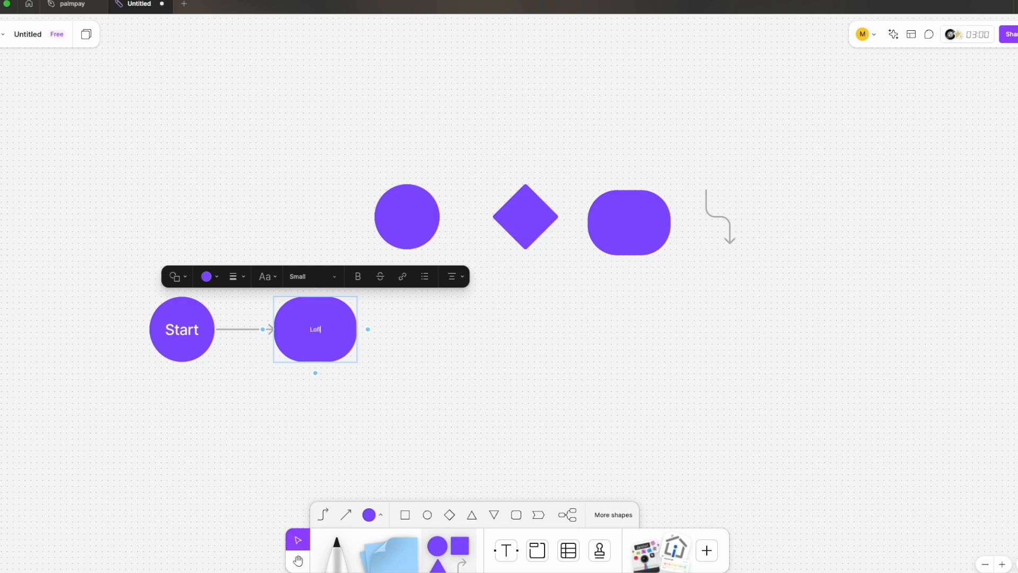
{"action": "type", "text": "ogin"}
{"action": "left_click", "coordinate": [307, 277]}
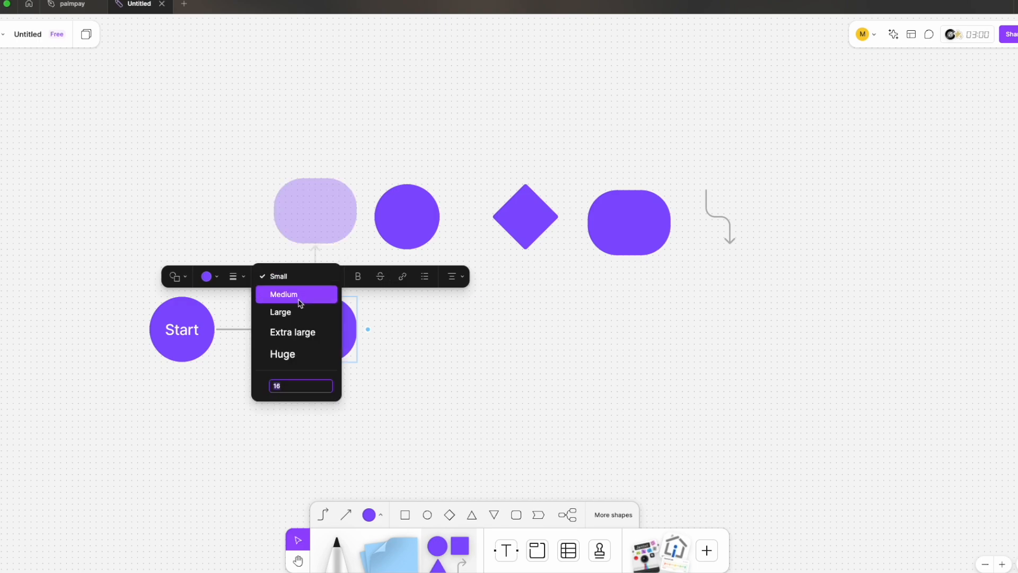
{"action": "left_click", "coordinate": [296, 312]}
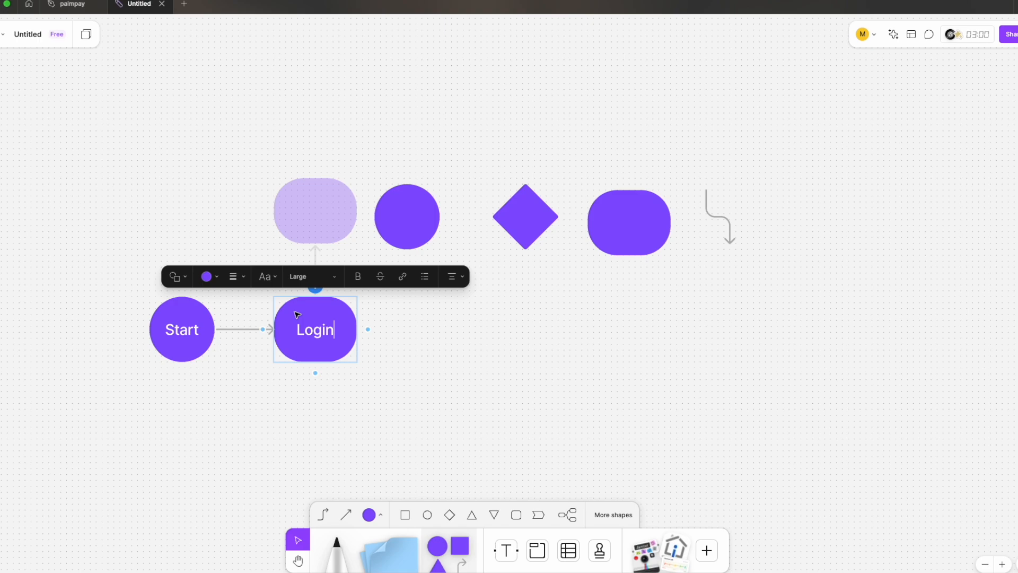
{"action": "left_click", "coordinate": [434, 354]}
Add a connected rounded rectangle to the right of the Login shape and label it "Home Page"
{"action": "left_click", "coordinate": [324, 333]}
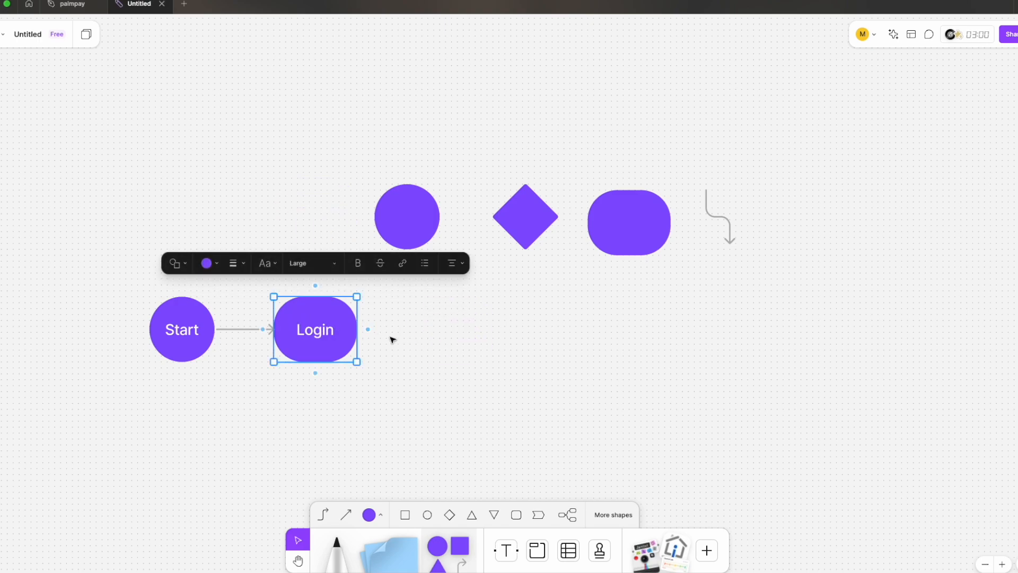
{"action": "mouse_move", "coordinate": [370, 331]}
{"action": "left_click", "coordinate": [368, 329]}
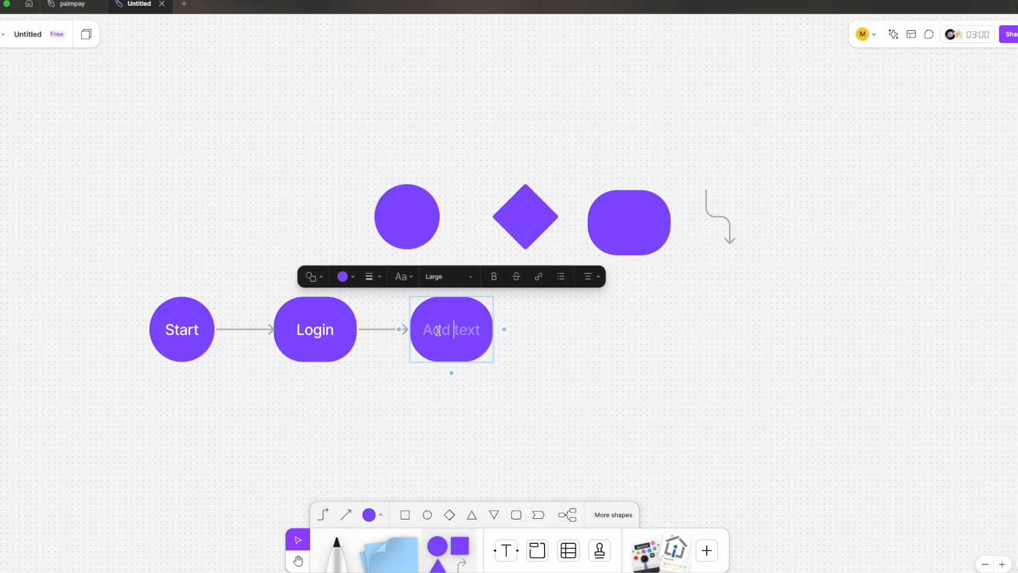
{"action": "type", "text": "Home Page"}
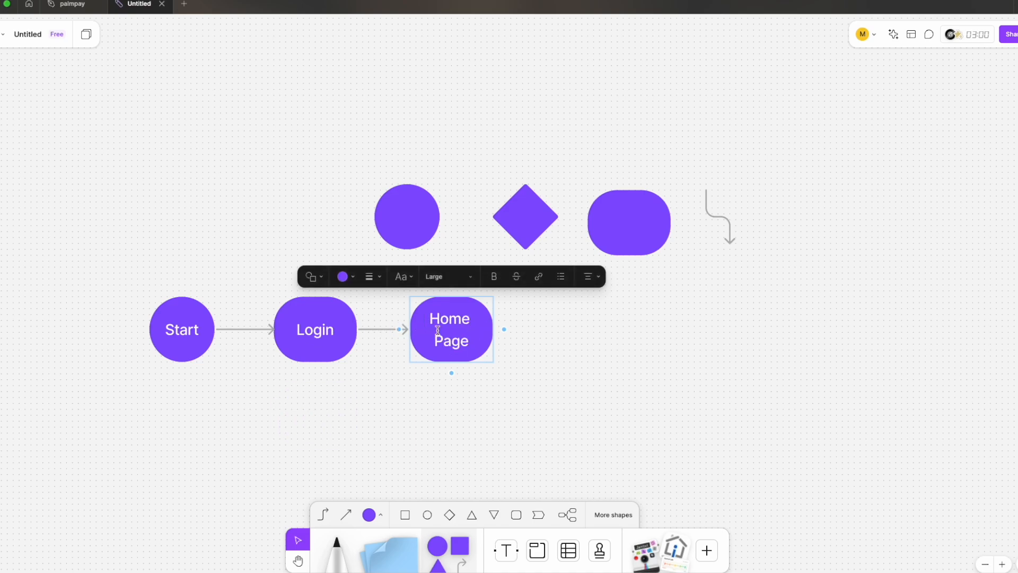
{"action": "left_click", "coordinate": [517, 345]}
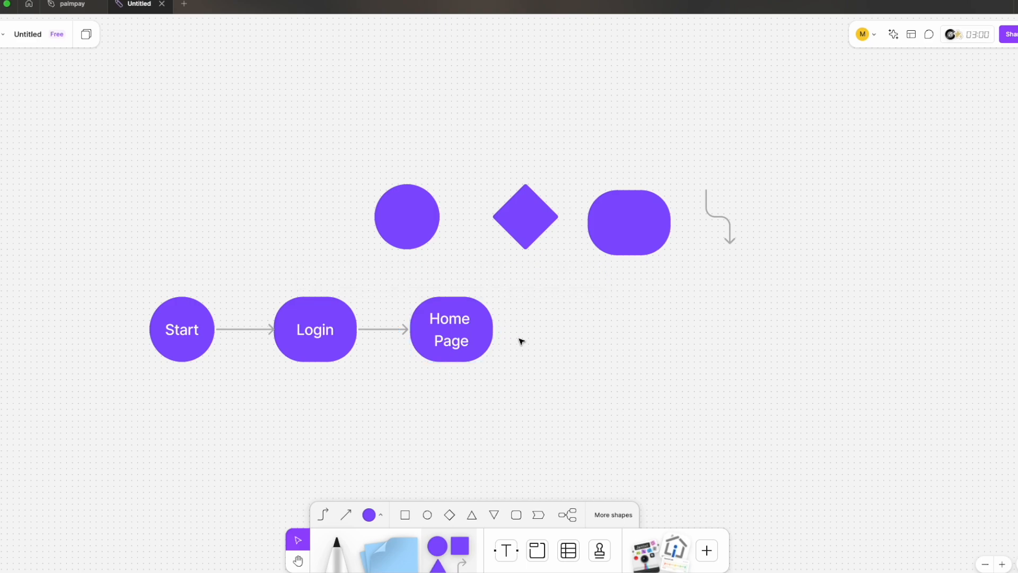
{"action": "left_click", "coordinate": [488, 336]}
{"action": "left_click", "coordinate": [552, 338]}
Place a copy of the diamond to the right of the Home Page shape and label it "Enter Destination"
{"action": "left_click", "coordinate": [532, 219]}
{"action": "left_click_drag", "start_coordinate": [532, 219], "coordinate": [579, 332], "text": "alt"}
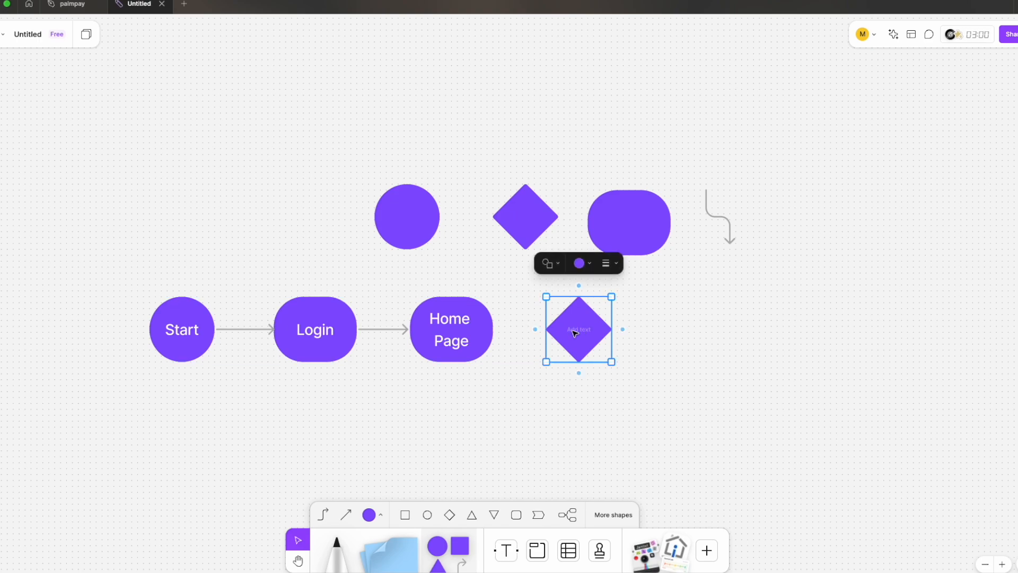
{"action": "double_click", "coordinate": [578, 331]}
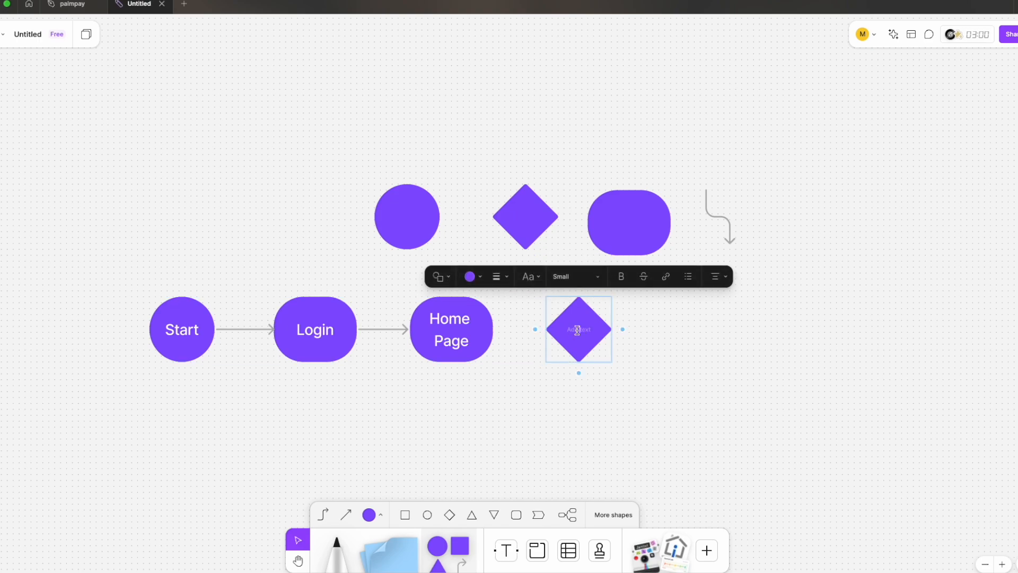
{"action": "type", "text": "Ennter Destination"}
{"action": "left_click", "coordinate": [641, 360]}
Enlarge the Enter Destination diamond slightly and set its text size to Large
{"action": "left_click", "coordinate": [578, 325]}
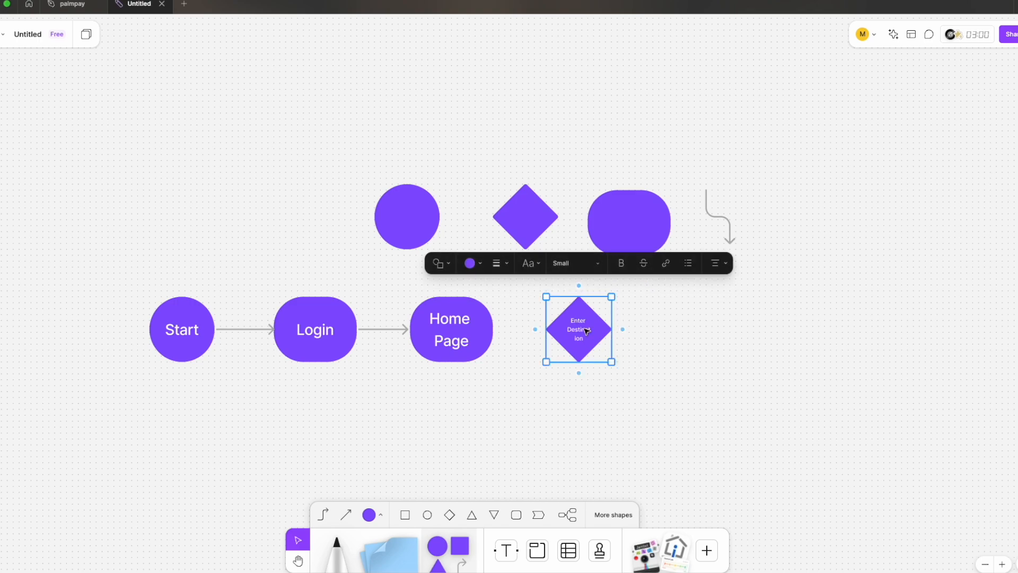
{"action": "left_click_drag", "start_coordinate": [612, 362], "coordinate": [635, 367]}
{"action": "left_click", "coordinate": [578, 277]}
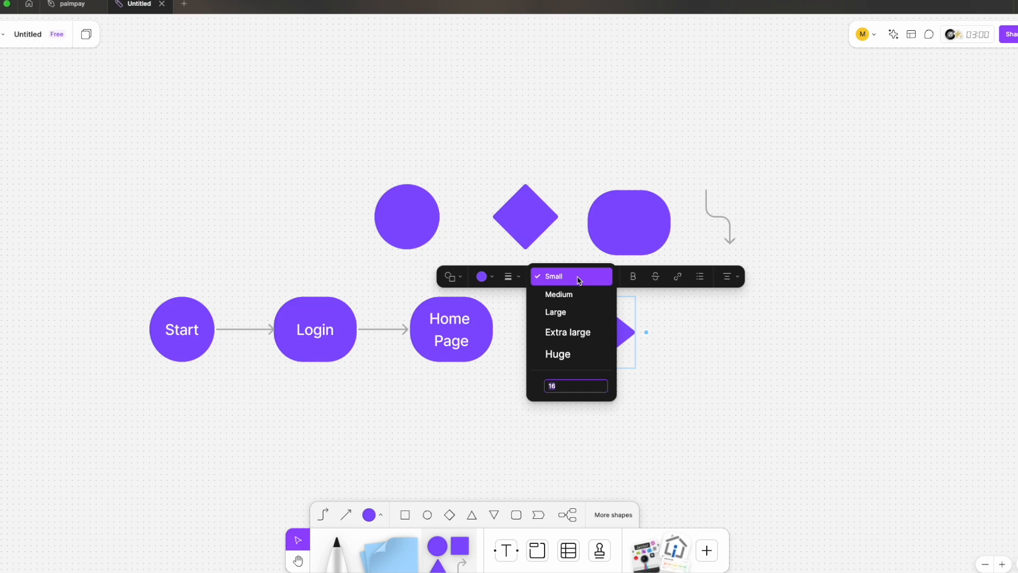
{"action": "left_click", "coordinate": [576, 301]}
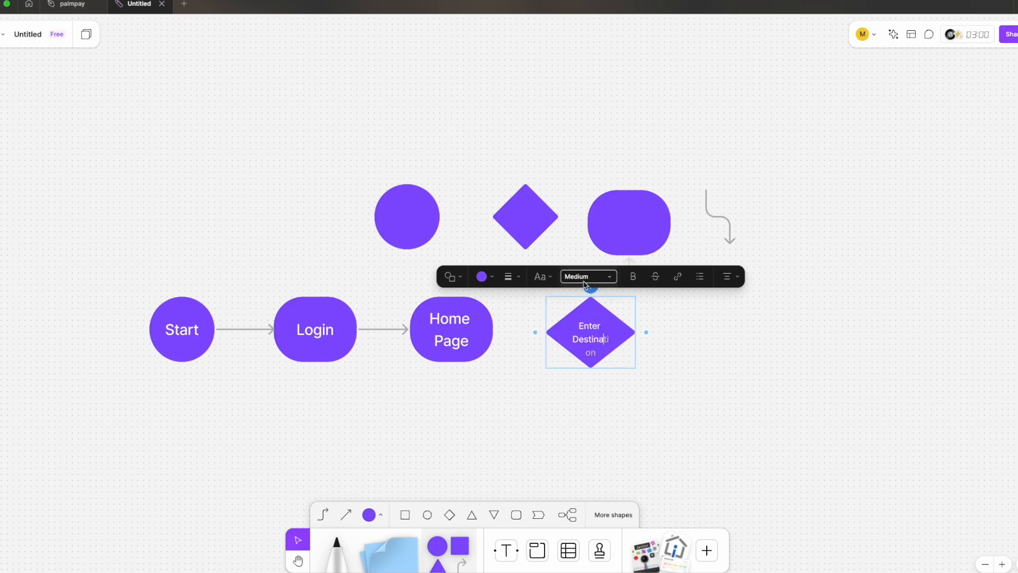
{"action": "left_click", "coordinate": [583, 279]}
{"action": "left_click", "coordinate": [579, 294]}
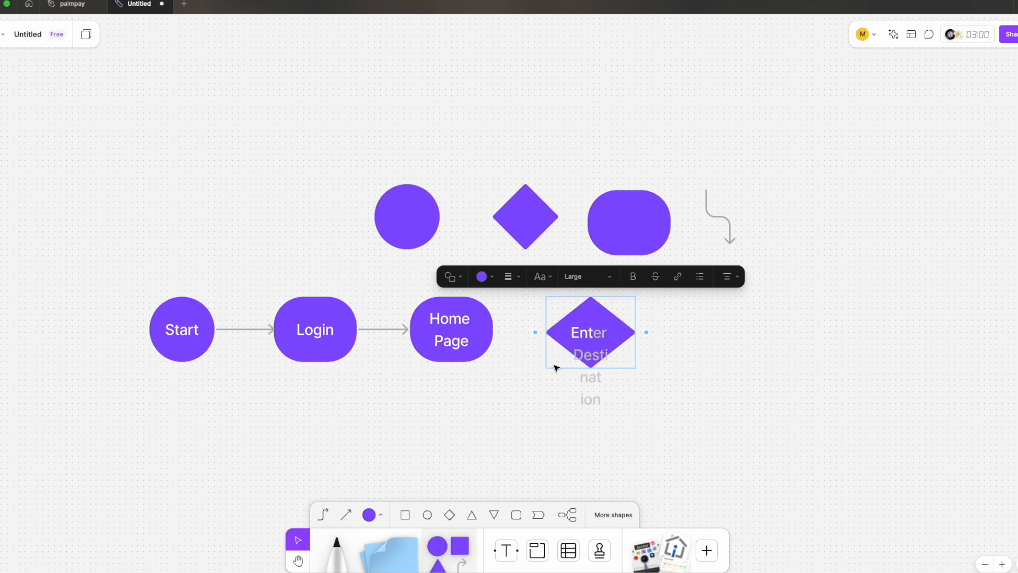
{"action": "left_click", "coordinate": [568, 380]}
{"action": "left_click", "coordinate": [589, 350]}
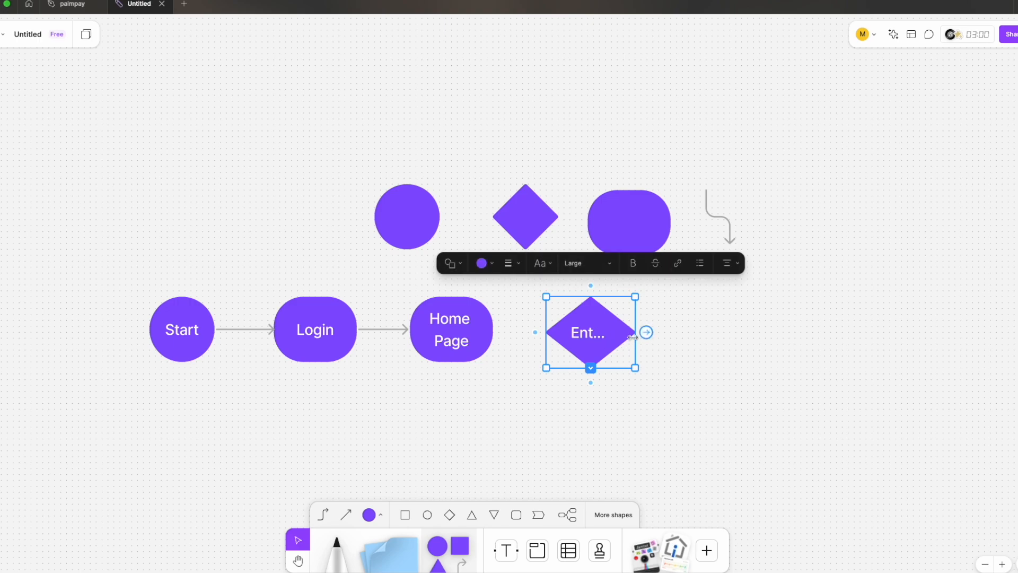
Make the Enter Destination diamond wider and taller to fit its full label, and align it level with the Home Page shape
{"action": "left_click_drag", "start_coordinate": [636, 336], "coordinate": [730, 338]}
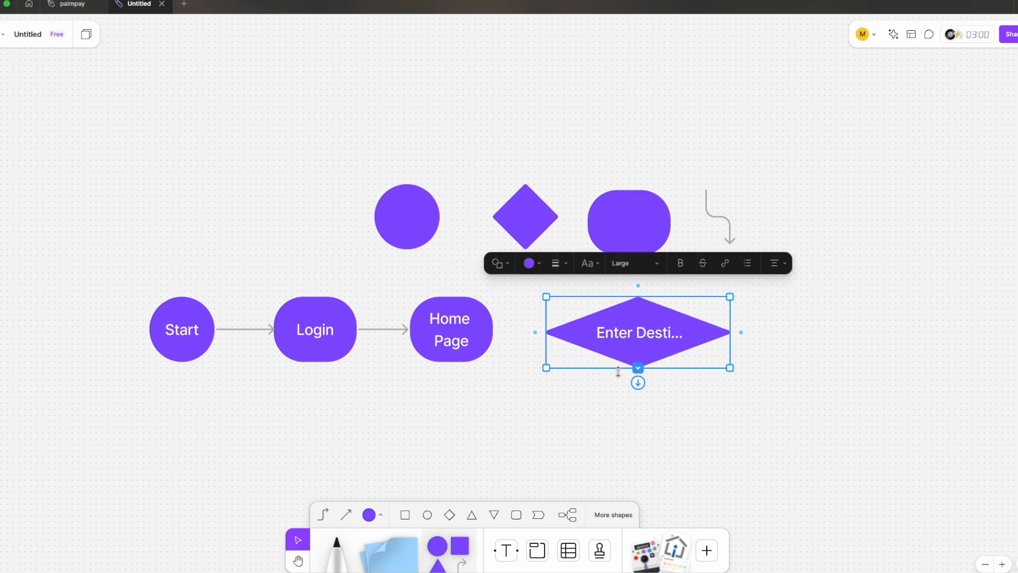
{"action": "left_click_drag", "start_coordinate": [618, 370], "coordinate": [616, 404]}
{"action": "left_click_drag", "start_coordinate": [624, 360], "coordinate": [633, 340]}
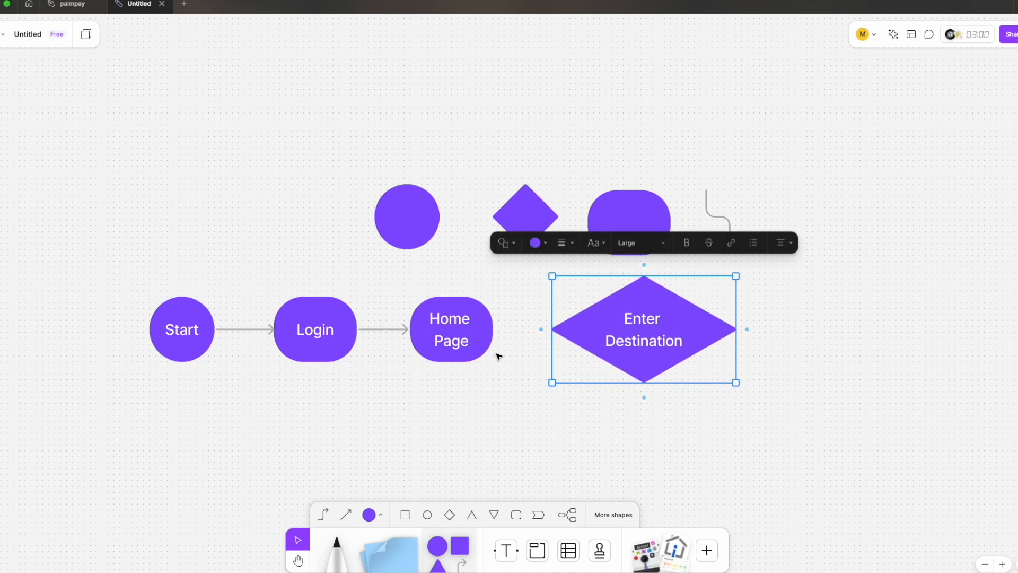
Connect the Home Page shape to the Enter Destination diamond with a copy of the sample arrow connector
{"action": "left_click", "coordinate": [724, 220]}
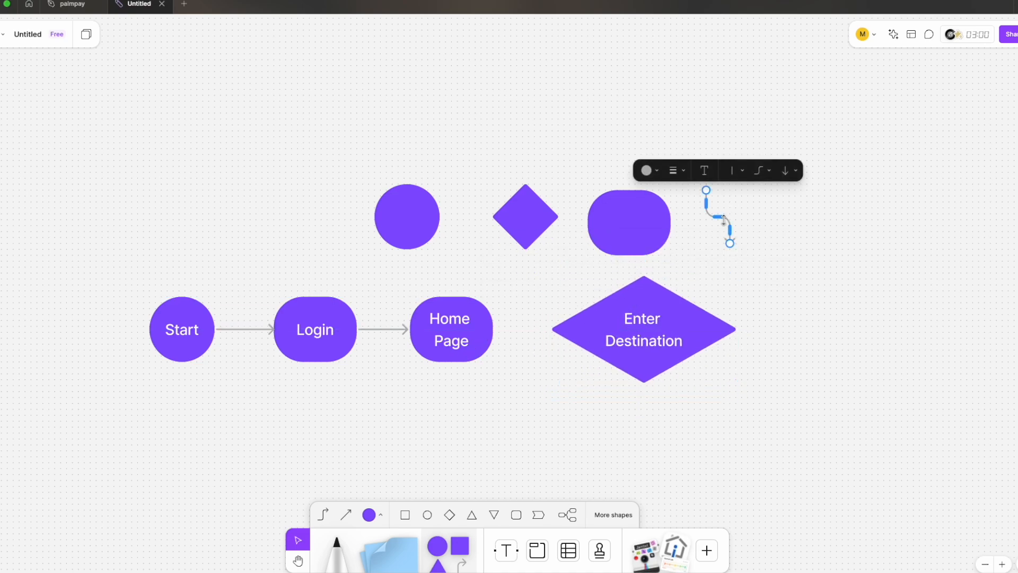
{"action": "left_click_drag", "start_coordinate": [718, 225], "coordinate": [494, 330]}
{"action": "left_click_drag", "start_coordinate": [536, 383], "coordinate": [552, 332]}
Move the four sample elements (circle, diamond, rounded rectangle and connector) together higher up on the canvas, away from the flow
{"action": "scroll", "coordinate": [718, 369], "scroll_direction": "right", "scroll_amount": 2}
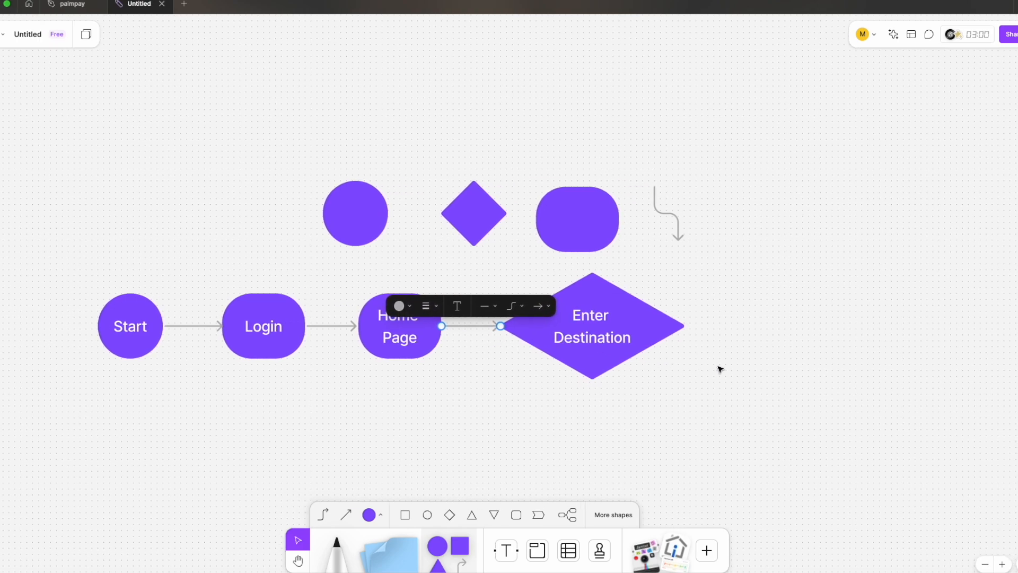
{"action": "left_click_drag", "start_coordinate": [267, 179], "coordinate": [696, 254]}
{"action": "left_click_drag", "start_coordinate": [589, 231], "coordinate": [597, 115]}
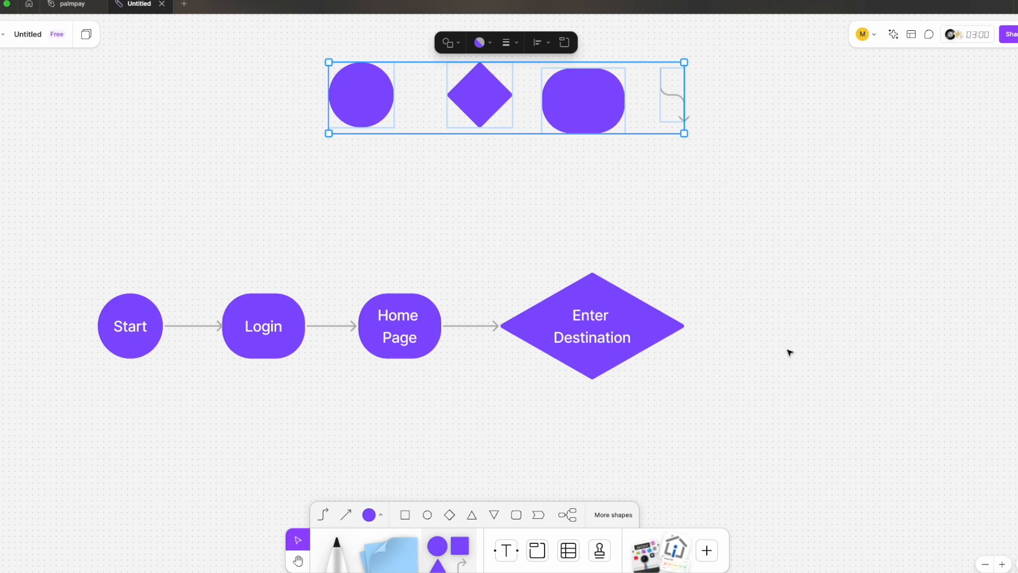
Place a copy of the sample circle to the right of the Enter Destination diamond and connect the two with an arrow
{"action": "scroll", "coordinate": [583, 321], "scroll_direction": "right", "scroll_amount": 3}
{"action": "scroll", "coordinate": [583, 321], "scroll_direction": "right", "scroll_amount": 2}
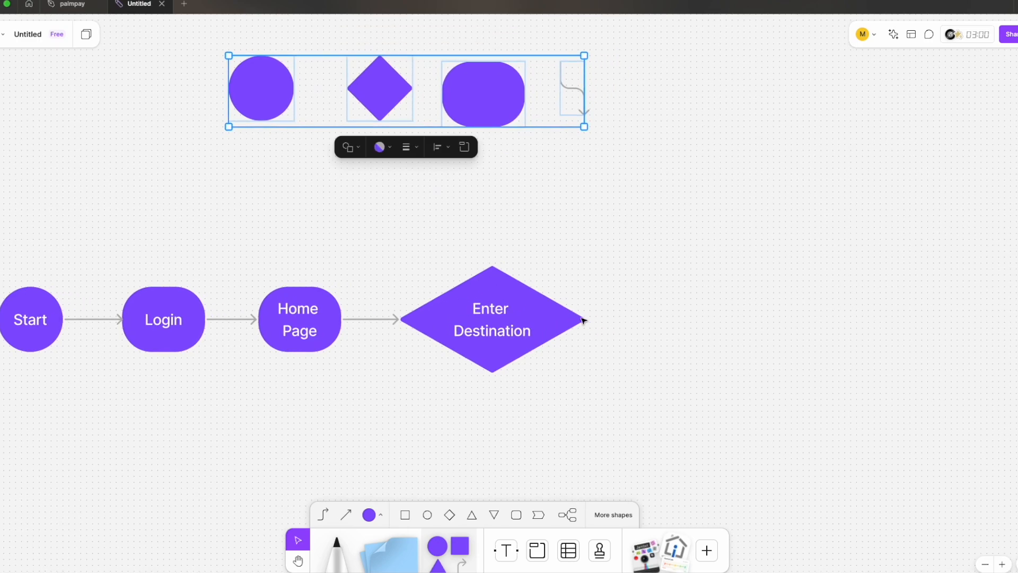
{"action": "left_click", "coordinate": [480, 316]}
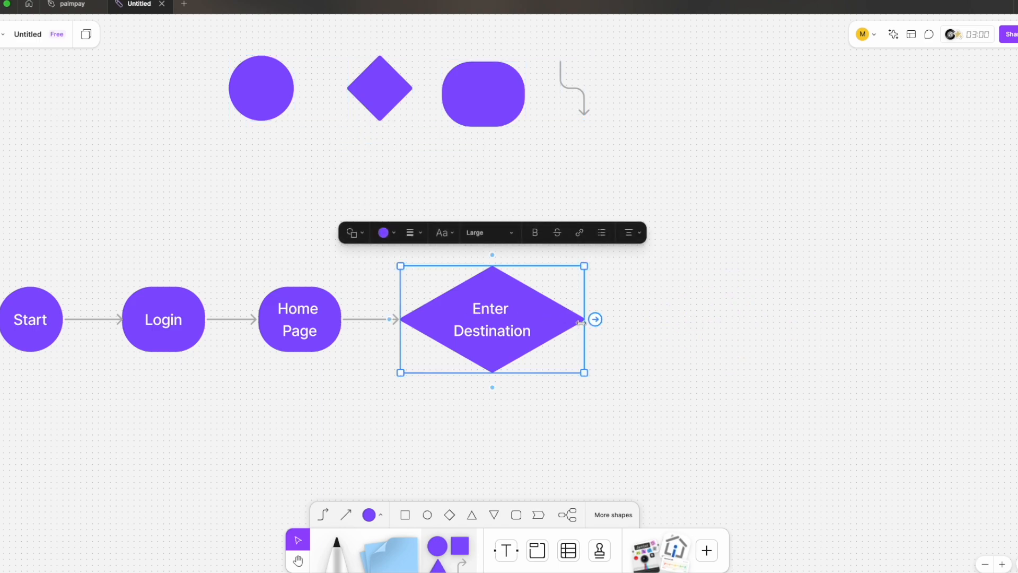
{"action": "left_click", "coordinate": [263, 87]}
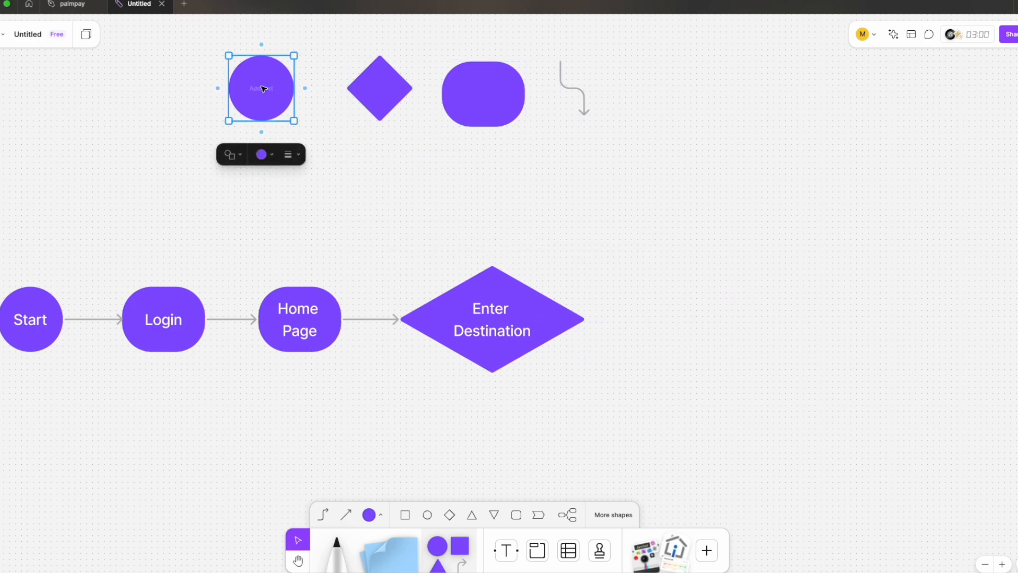
{"action": "left_click_drag", "start_coordinate": [262, 90], "coordinate": [710, 322]}
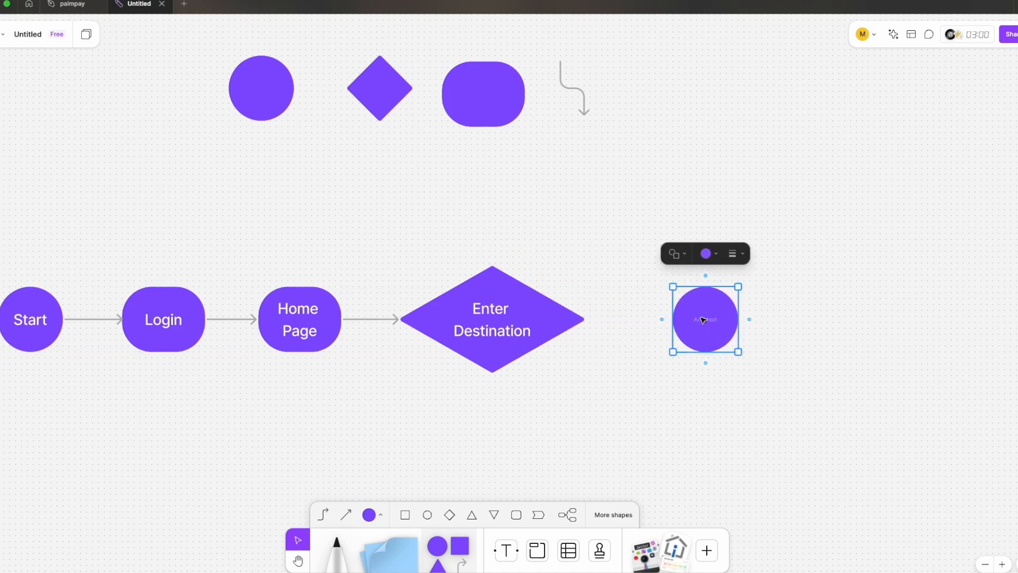
{"action": "left_click", "coordinate": [573, 91]}
{"action": "left_click_drag", "start_coordinate": [572, 91], "coordinate": [585, 320]}
{"action": "left_click_drag", "start_coordinate": [626, 372], "coordinate": [674, 320]}
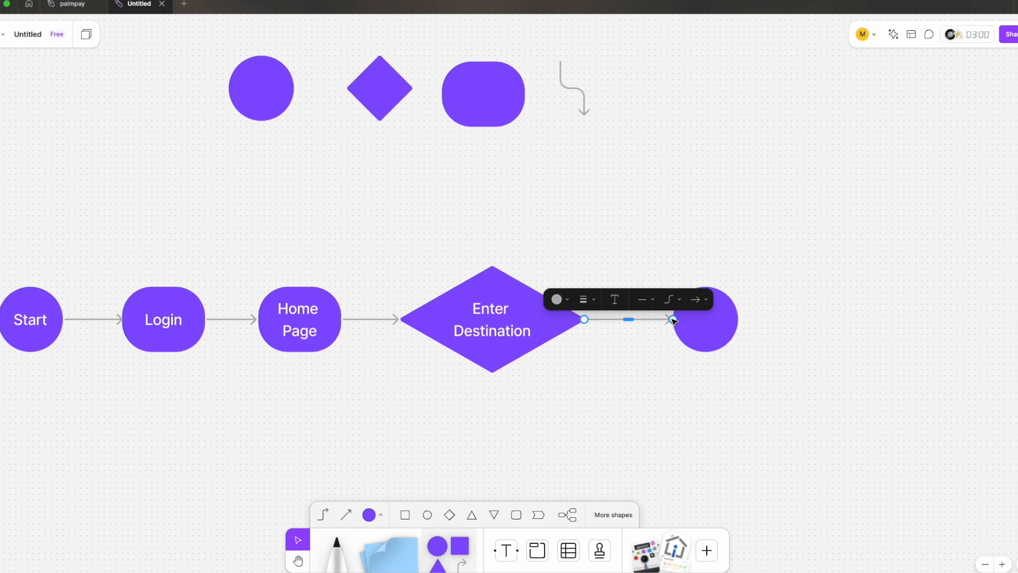
Enter "Request a Ride" in the new circle, then copy that text to the clipboard and clear it from the circle
{"action": "left_click", "coordinate": [721, 327]}
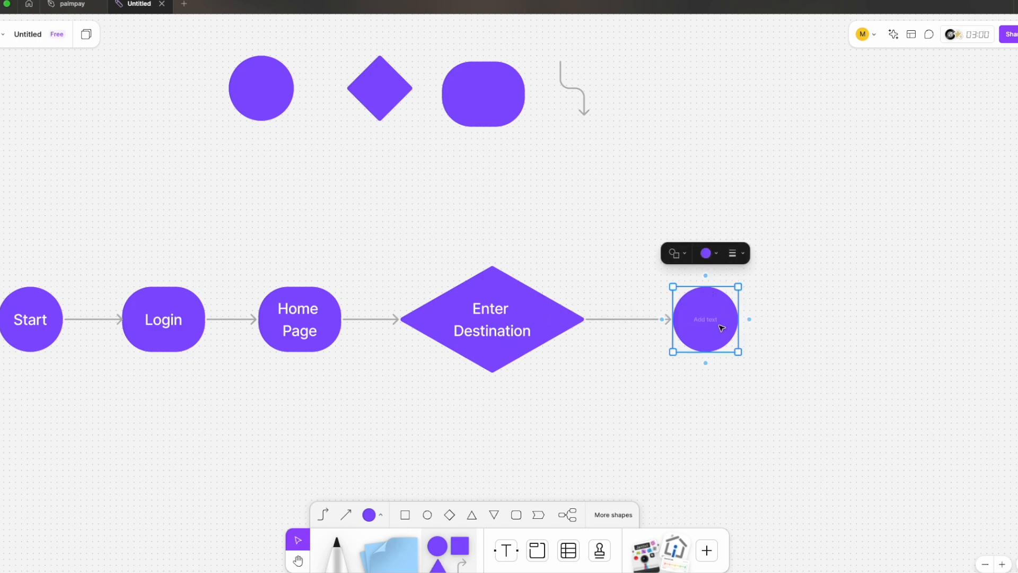
{"action": "left_click", "coordinate": [710, 319]}
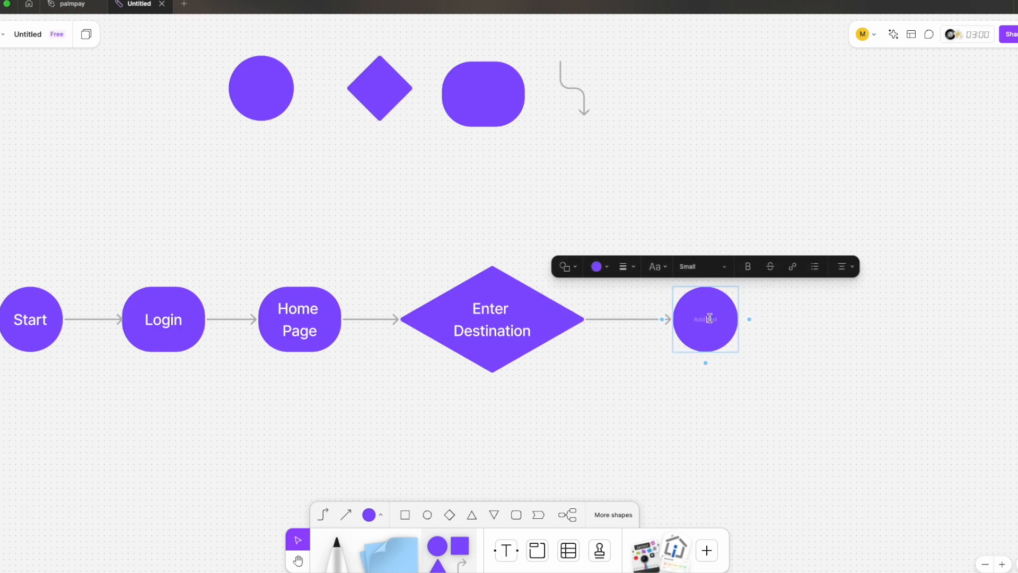
{"action": "type", "text": "Request a Ride"}
{"action": "triple_click", "coordinate": [717, 324]}
{"action": "key", "text": "super+c"}
{"action": "key", "text": "BackSpace"}
Replace the circle with a diamond connected to Enter Destination, labelled with the copied text "Request a Ride" in Large size
{"action": "left_click", "coordinate": [615, 364]}
{"action": "left_click", "coordinate": [734, 332]}
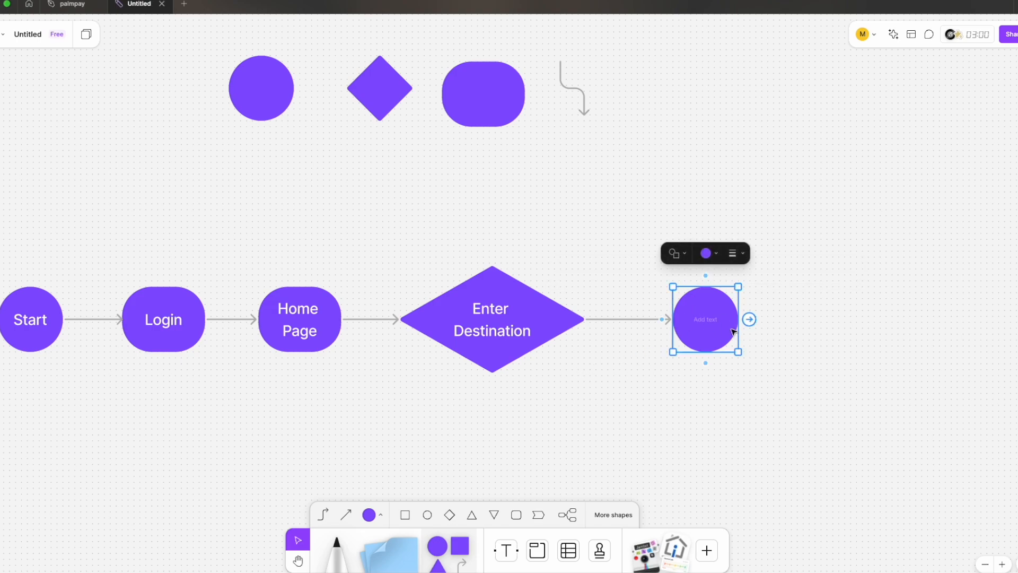
{"action": "key", "text": "BackSpace"}
{"action": "left_click", "coordinate": [507, 329]}
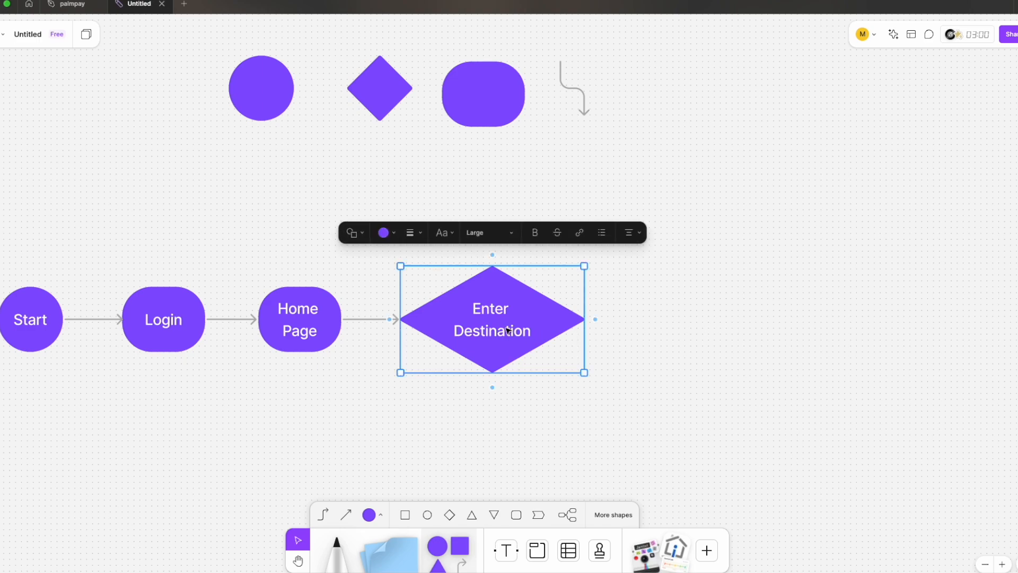
{"action": "left_click", "coordinate": [594, 320]}
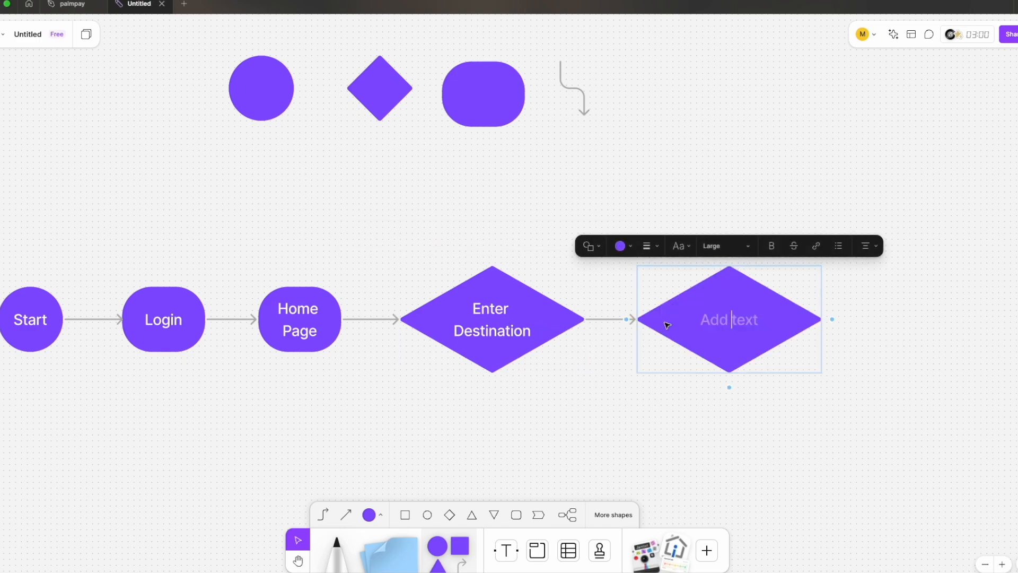
{"action": "key", "text": "super+v"}
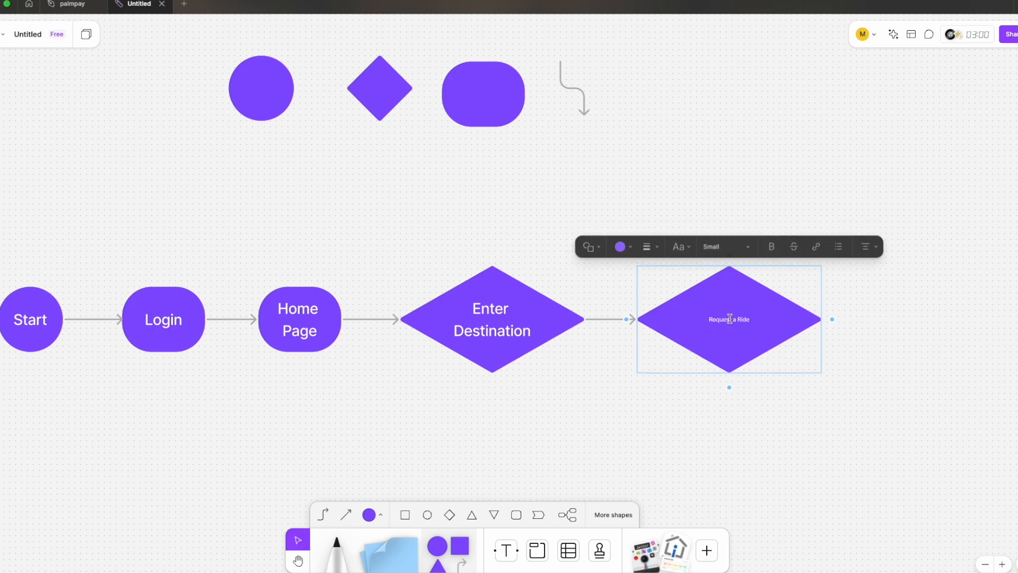
{"action": "left_click", "coordinate": [730, 249]}
{"action": "left_click", "coordinate": [711, 282]}
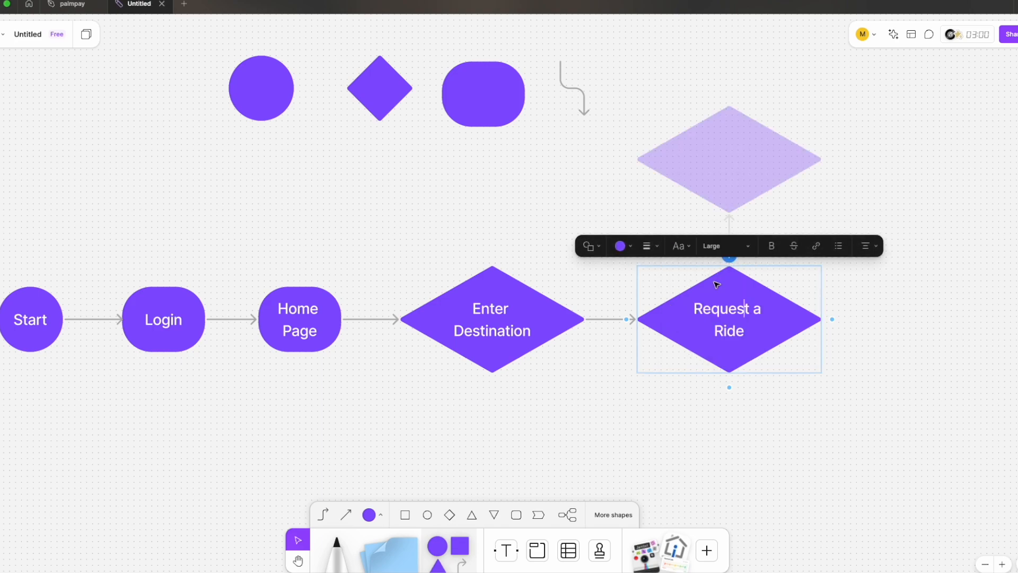
{"action": "left_click", "coordinate": [696, 403]}
Add a connected diamond above the Request a Ride diamond and label it "Schedule a ride" with the spelling corrected
{"action": "left_click", "coordinate": [729, 352]}
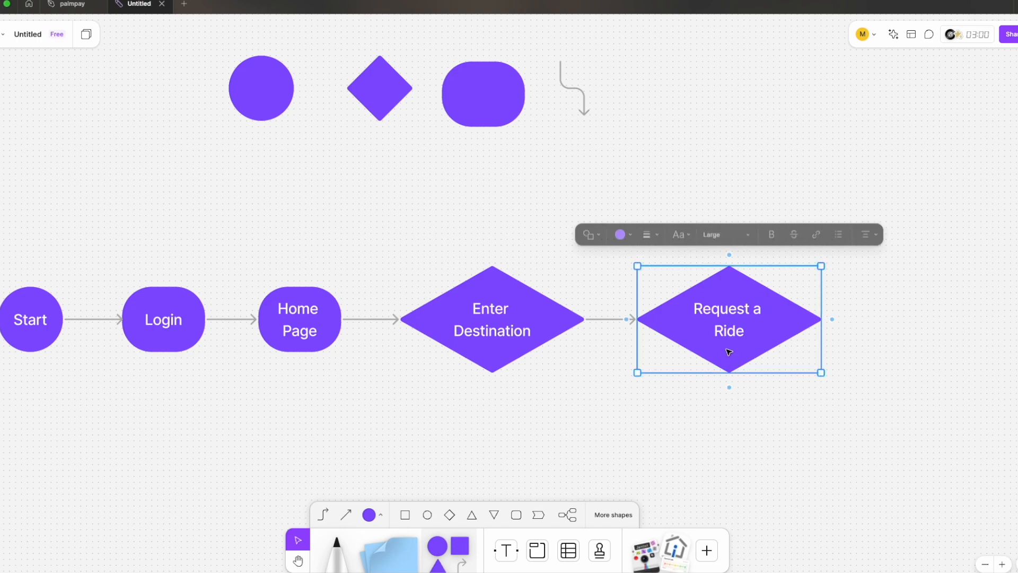
{"action": "mouse_move", "coordinate": [730, 256]}
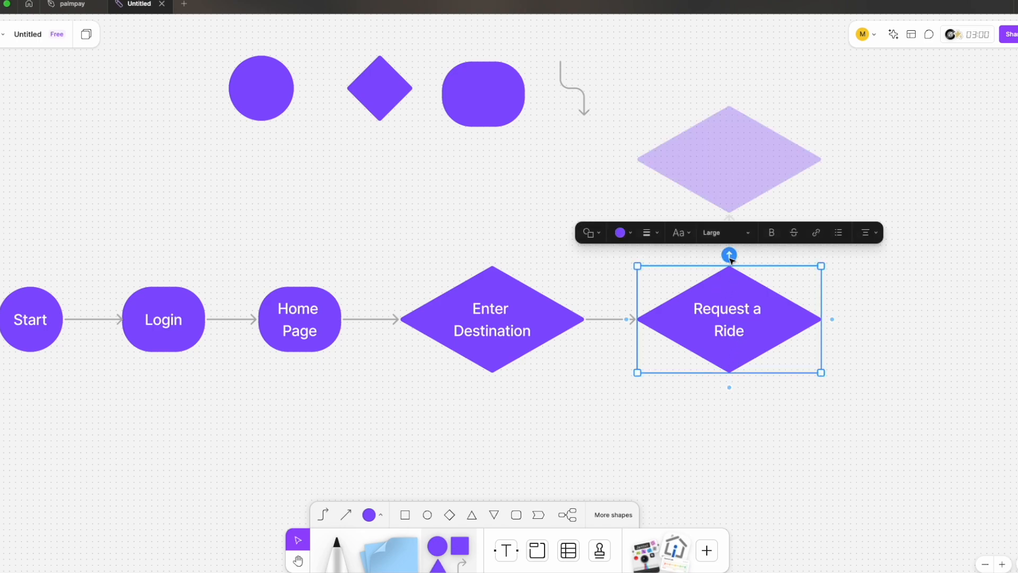
{"action": "left_click", "coordinate": [730, 255]}
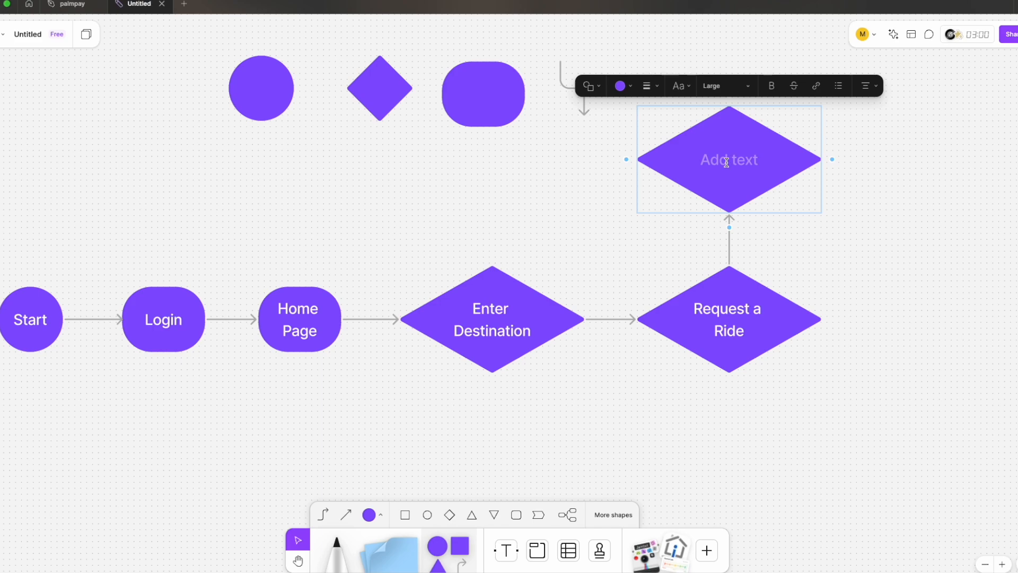
{"action": "type", "text": "Sh"}
{"action": "key", "text": "BackSpace"}
{"action": "type", "text": "chdule"}
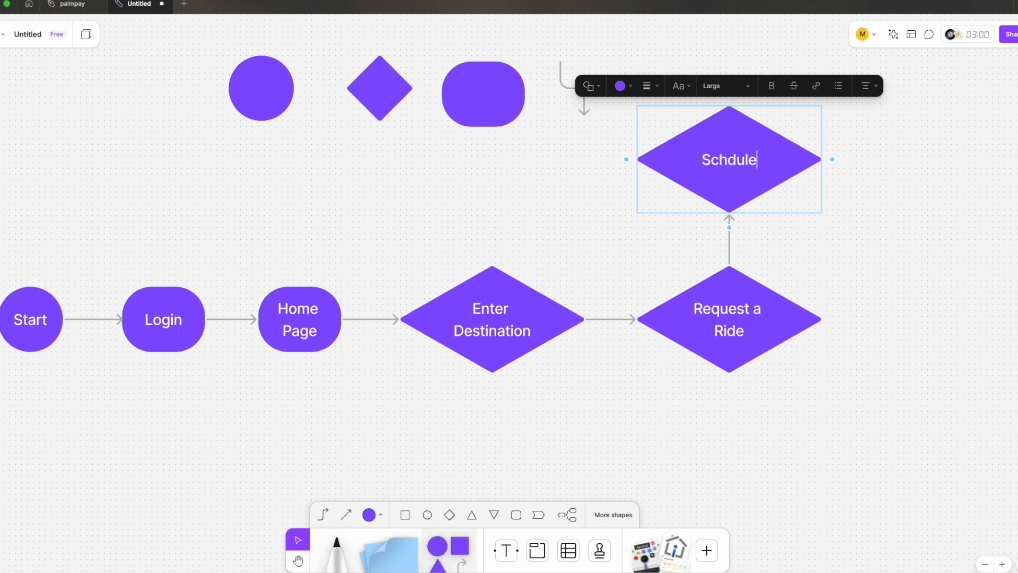
{"action": "type", "text": " a ride"}
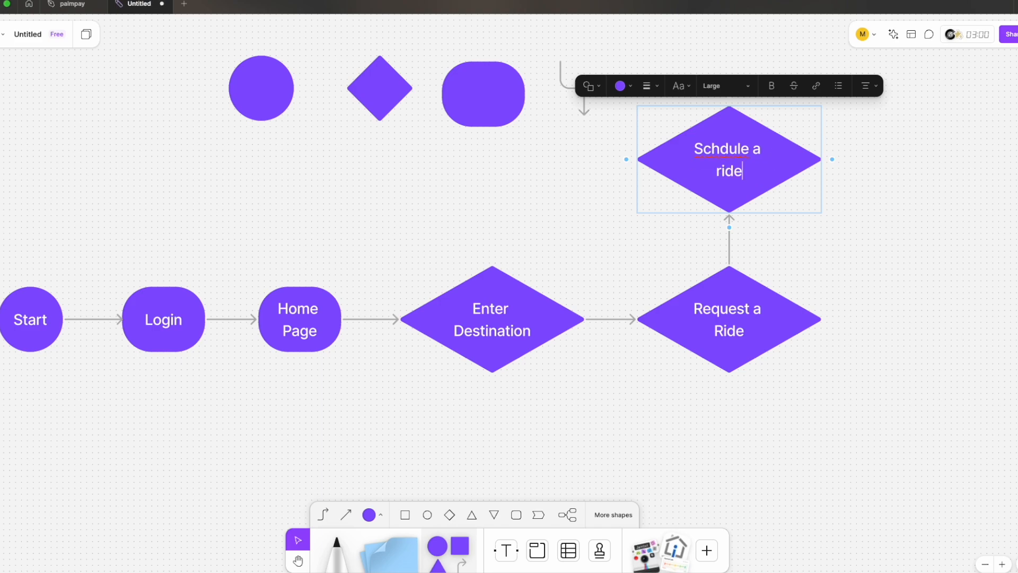
{"action": "right_click", "coordinate": [721, 151]}
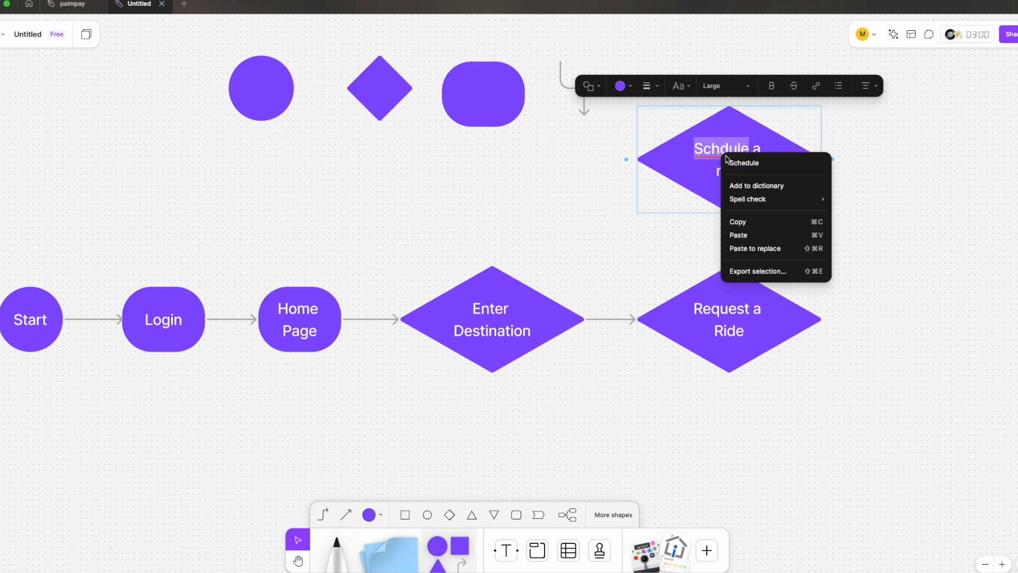
{"action": "left_click", "coordinate": [745, 164]}
{"action": "left_click", "coordinate": [648, 248]}
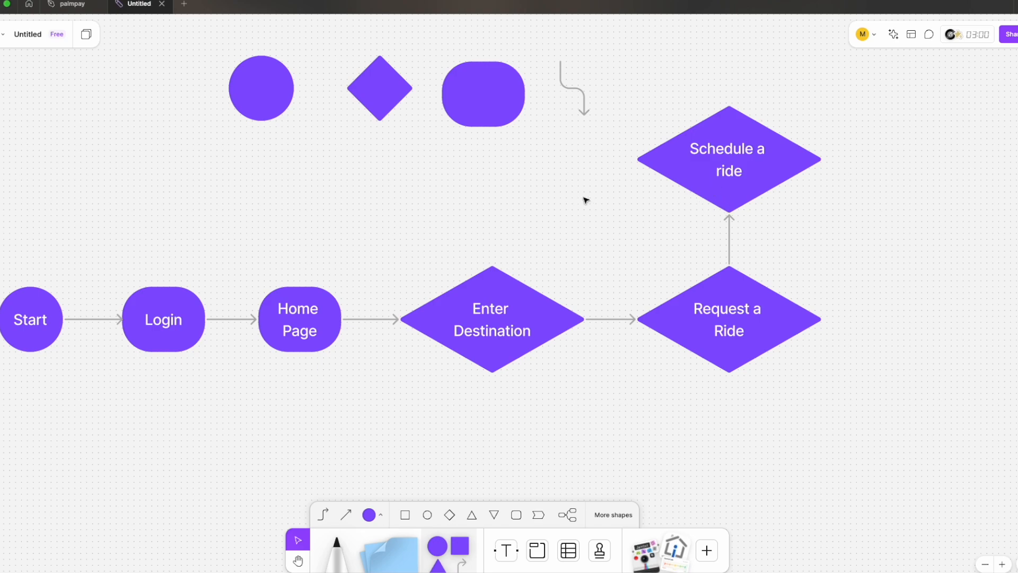
Place a copy of the sample circle to the right of the Request a Ride diamond and draw a connector between them
{"action": "scroll", "coordinate": [585, 199], "scroll_direction": "right", "scroll_amount": 3}
{"action": "scroll", "coordinate": [584, 199], "scroll_direction": "down", "scroll_amount": 1}
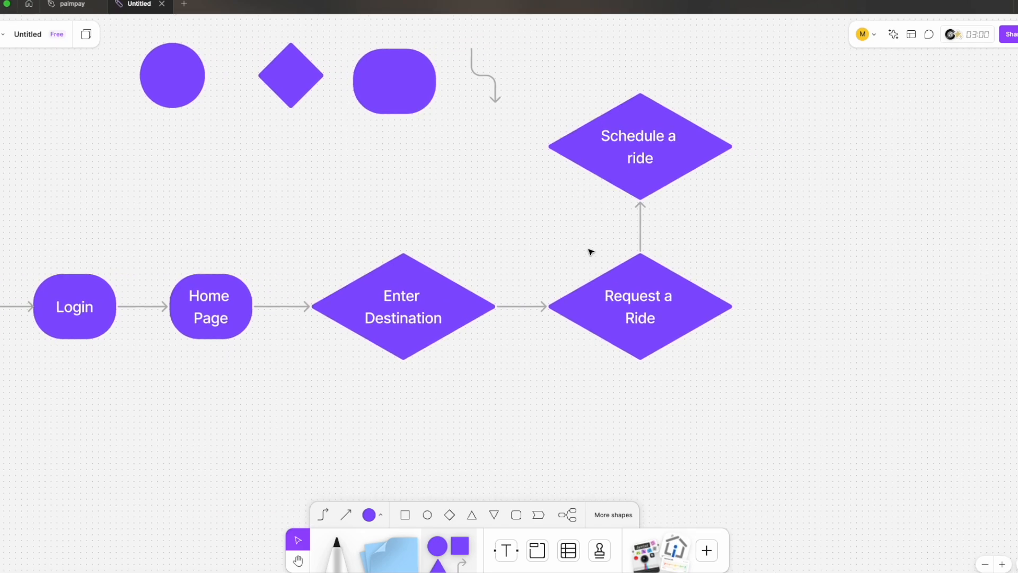
{"action": "scroll", "coordinate": [661, 302], "scroll_direction": "right", "scroll_amount": 2}
{"action": "scroll", "coordinate": [662, 302], "scroll_direction": "down", "scroll_amount": 1}
{"action": "left_click", "coordinate": [655, 304]}
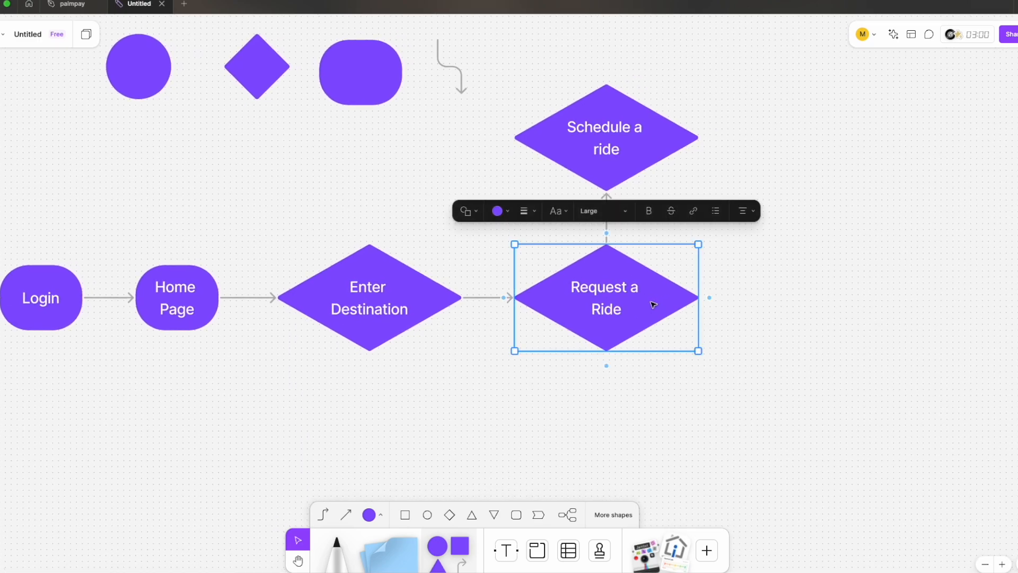
{"action": "left_click", "coordinate": [134, 62]}
{"action": "left_click_drag", "start_coordinate": [137, 61], "coordinate": [812, 299]}
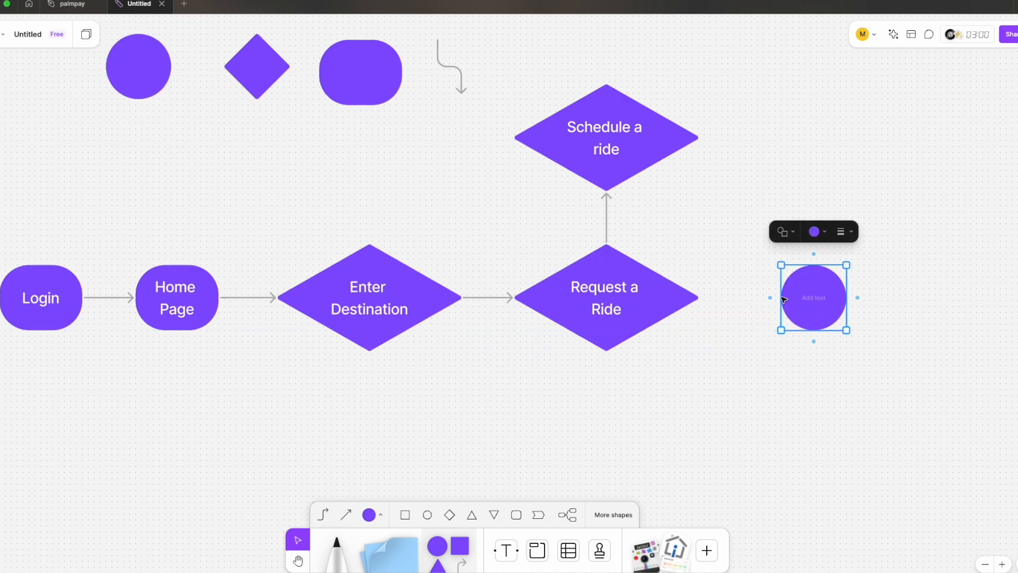
{"action": "left_click", "coordinate": [692, 299]}
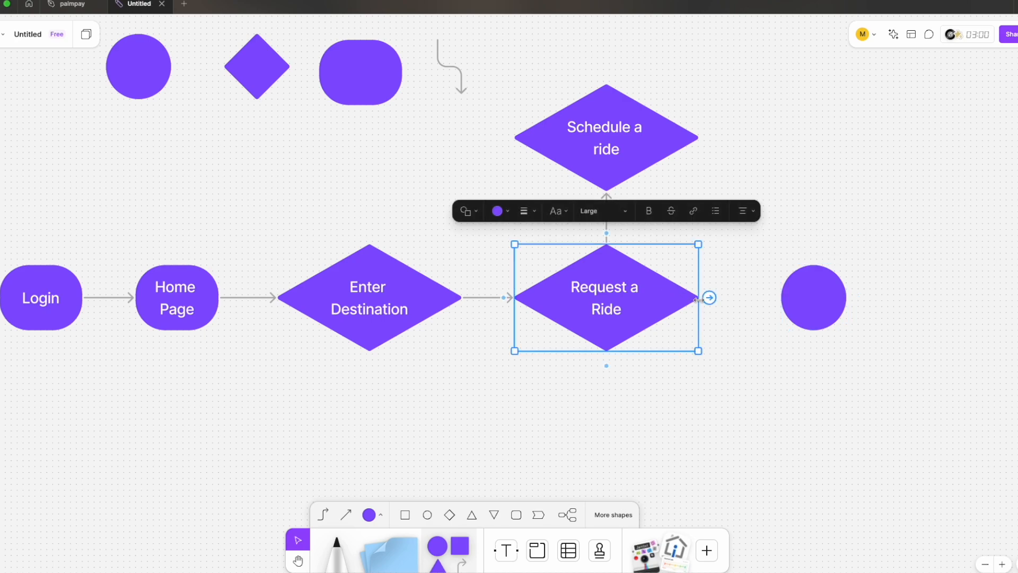
{"action": "left_click_drag", "start_coordinate": [710, 296], "coordinate": [782, 298]}
Label the new circle "Ride in progress" and set its text size to Large
{"action": "left_click", "coordinate": [813, 298]}
{"action": "left_click", "coordinate": [814, 298]}
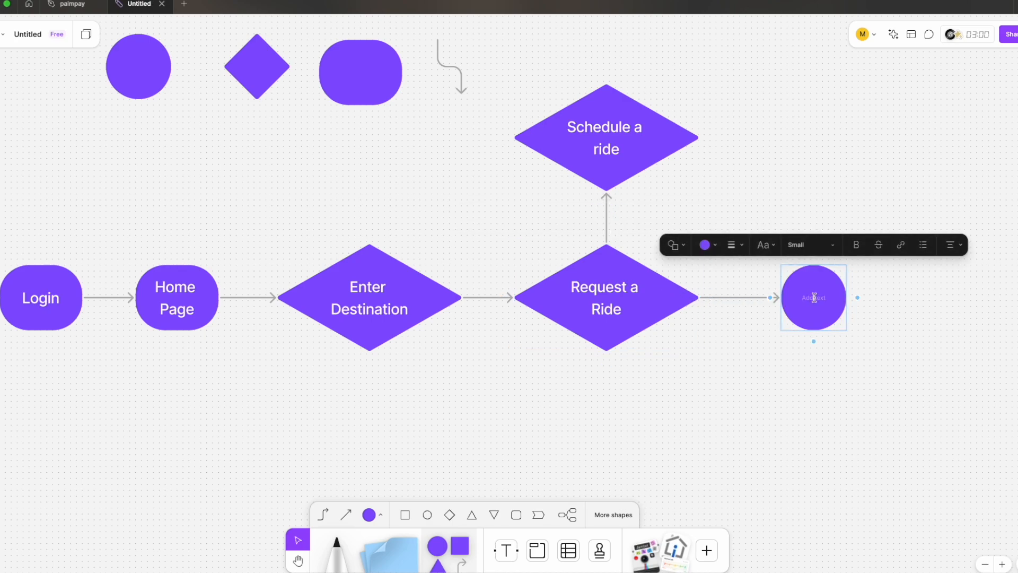
{"action": "type", "text": "Ride in"}
{"action": "key", "text": "BackSpace"}
{"action": "key", "text": "BackSpace"}
{"action": "type", "text": "inP"}
{"action": "key", "text": "BackSpace"}
{"action": "type", "text": "progress"}
{"action": "left_click", "coordinate": [809, 245]}
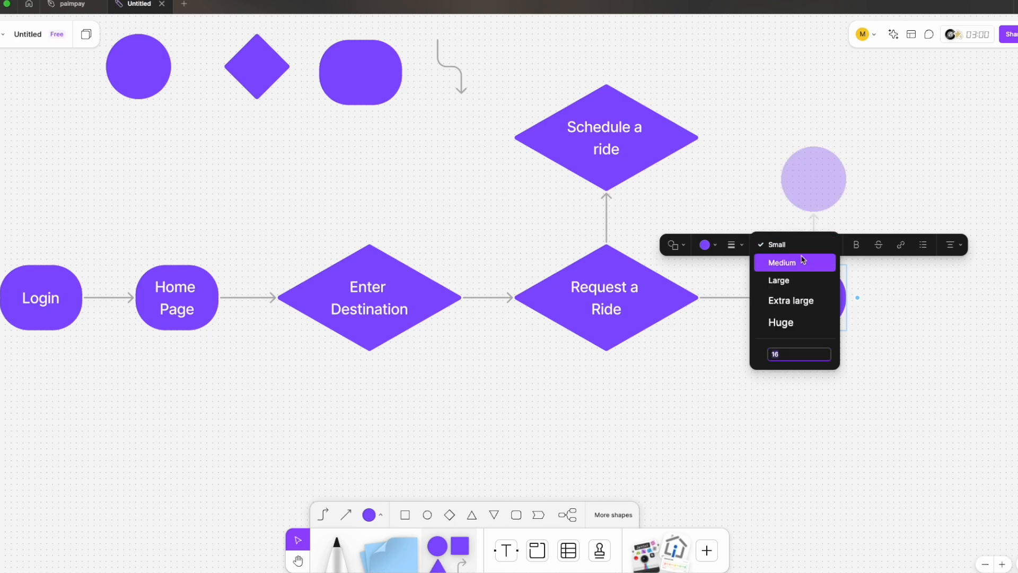
{"action": "left_click", "coordinate": [789, 281]}
{"action": "left_click", "coordinate": [744, 365]}
Widen the Ride in progress shape into an oval so its label fits on two lines, level with Request a Ride
{"action": "left_click", "coordinate": [811, 309]}
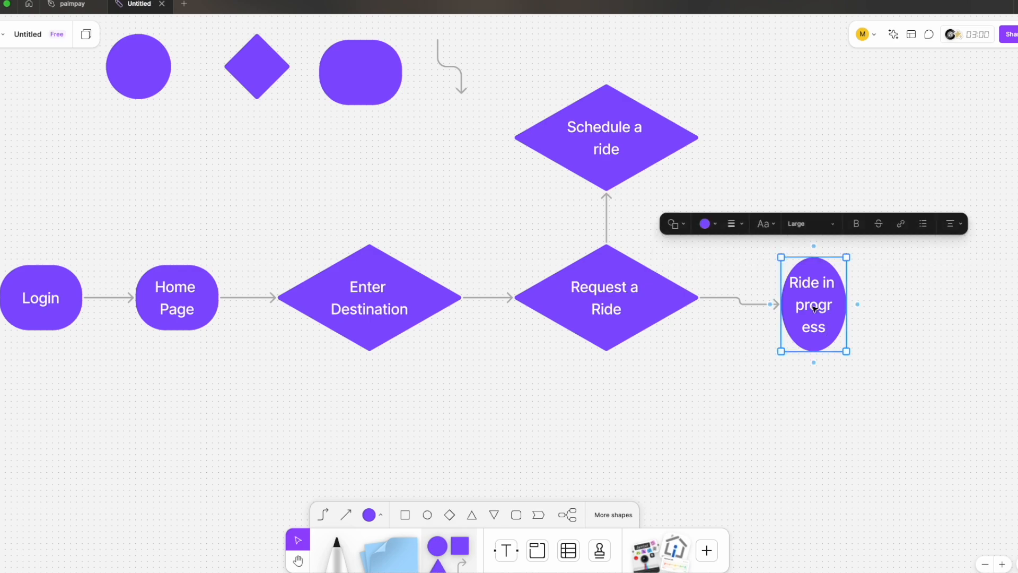
{"action": "mouse_move", "coordinate": [850, 305]}
{"action": "mouse_move", "coordinate": [848, 305]}
{"action": "left_mouse_down"}
{"action": "mouse_move", "coordinate": [876, 304]}
{"action": "mouse_move", "coordinate": [844, 300]}
{"action": "left_mouse_up"}
Add a connected oval to the right of the Ride in progress shape and label it "Ride Completed"
{"action": "scroll", "coordinate": [839, 326], "scroll_direction": "right", "scroll_amount": 5}
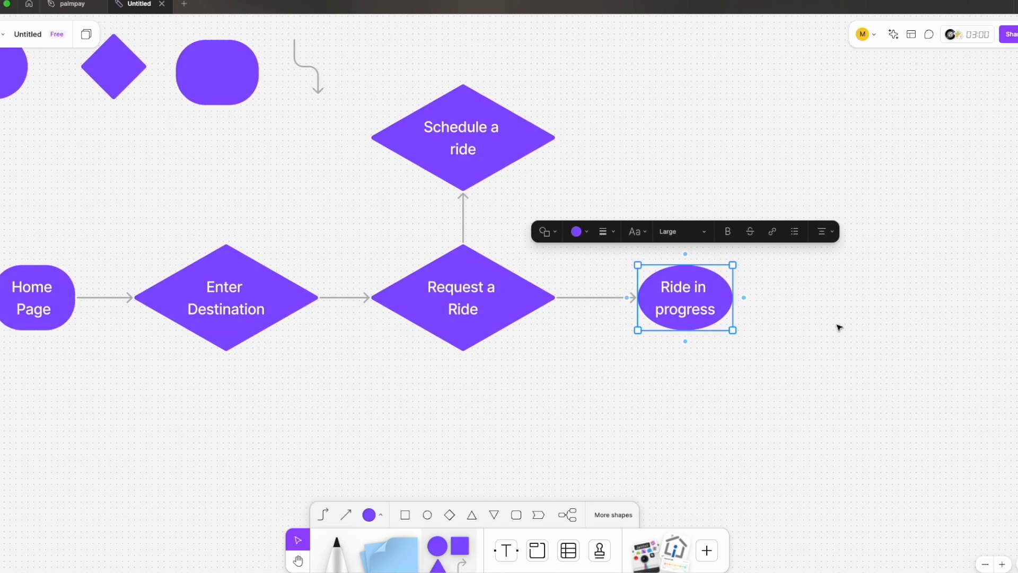
{"action": "scroll", "coordinate": [839, 328], "scroll_direction": "right", "scroll_amount": 5}
{"action": "scroll", "coordinate": [839, 327], "scroll_direction": "down", "scroll_amount": 2}
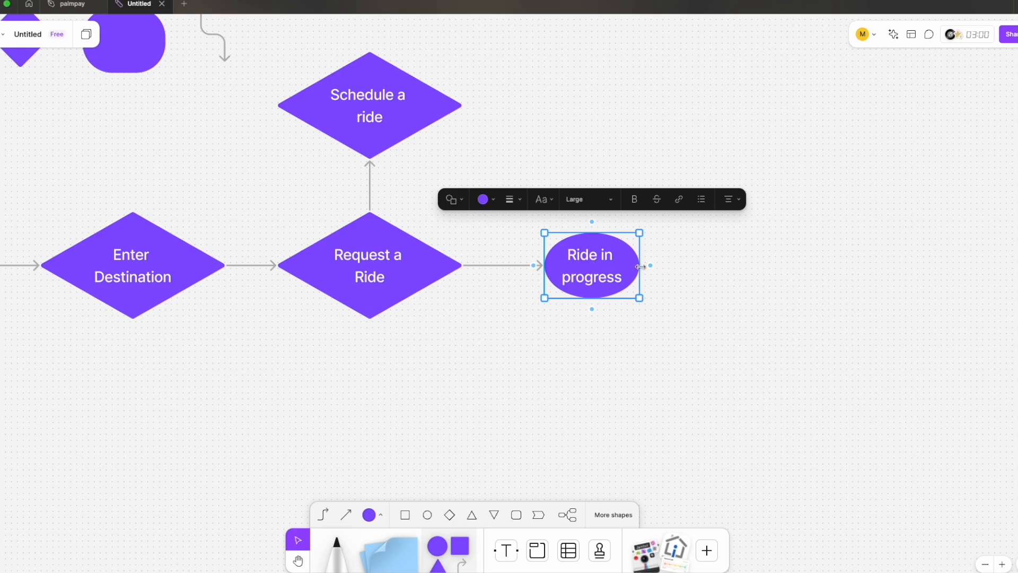
{"action": "left_click", "coordinate": [651, 266]}
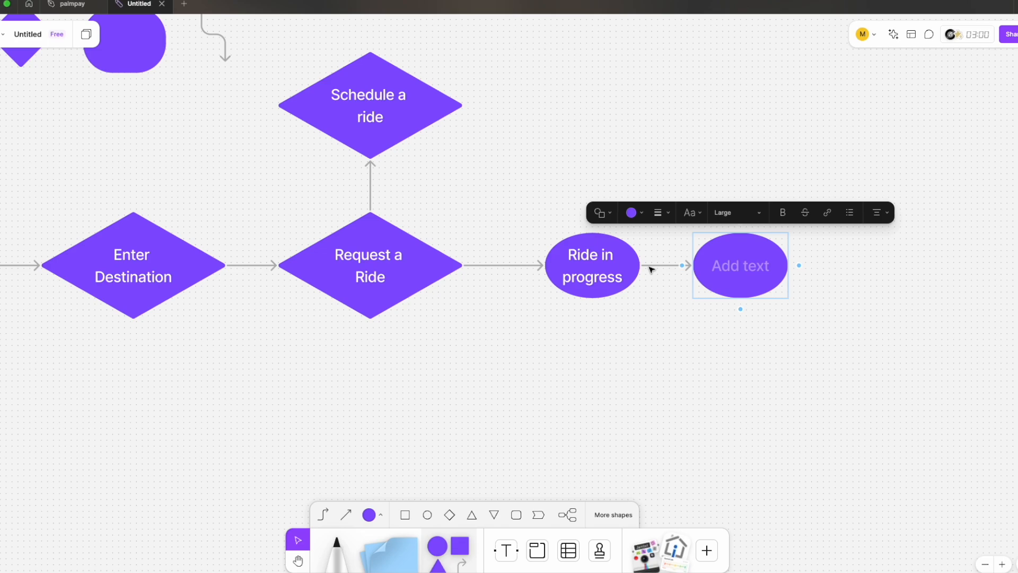
{"action": "type", "text": "Ride Completed"}
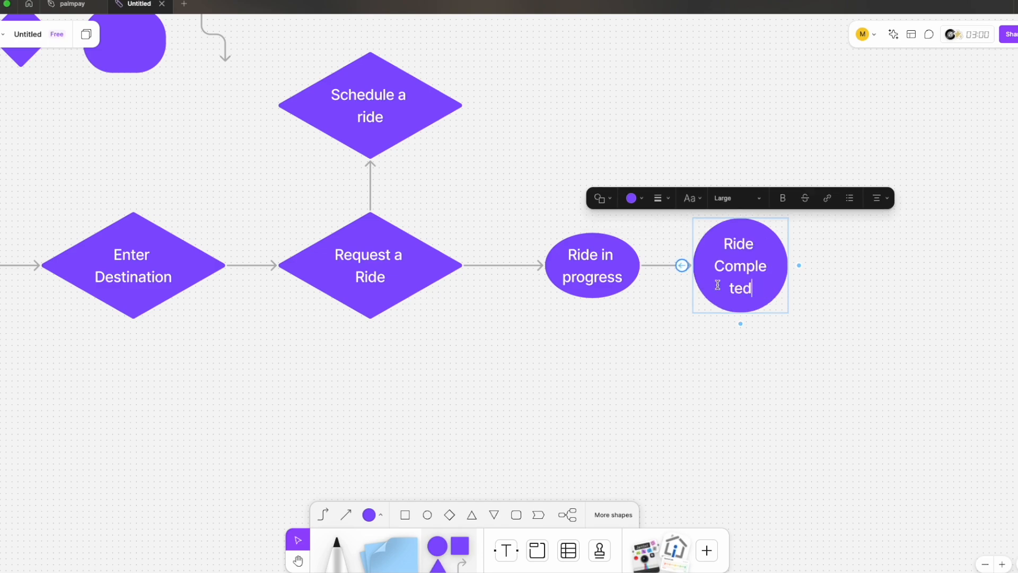
Widen the Ride Completed shape so the word "Completed" fits on one line
{"action": "left_click", "coordinate": [798, 271]}
{"action": "left_click", "coordinate": [767, 268]}
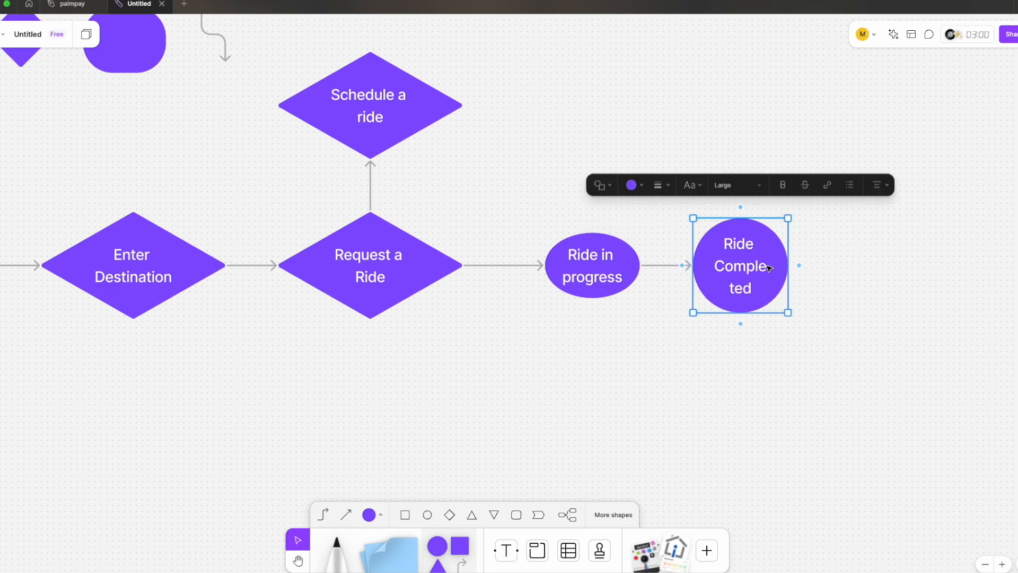
{"action": "left_click_drag", "start_coordinate": [789, 267], "coordinate": [768, 268]}
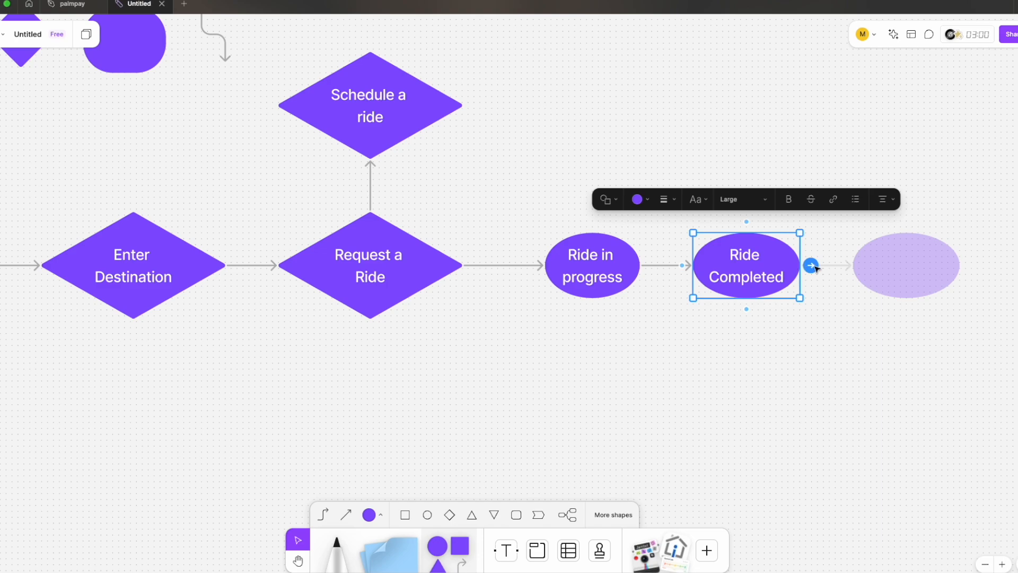
Add a connected shape after Ride Completed, label it "End", and narrow it into a circle
{"action": "left_click", "coordinate": [816, 268]}
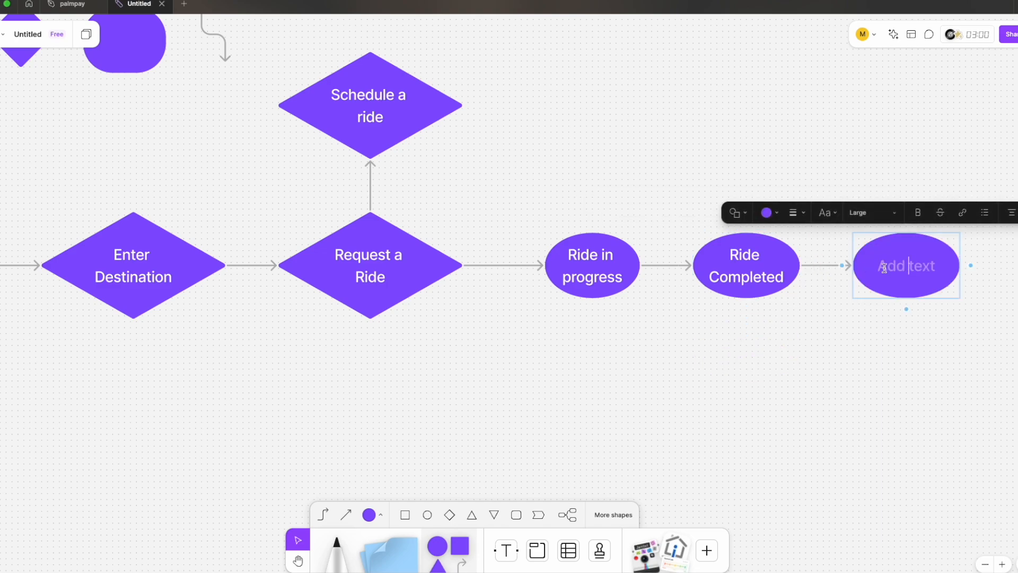
{"action": "type", "text": "Edn"}
{"action": "key", "text": "BackSpace"}
{"action": "key", "text": "BackSpace"}
{"action": "type", "text": "v"}
{"action": "key", "text": "BackSpace"}
{"action": "type", "text": "nd"}
{"action": "left_click", "coordinate": [860, 356]}
{"action": "left_click", "coordinate": [922, 288]}
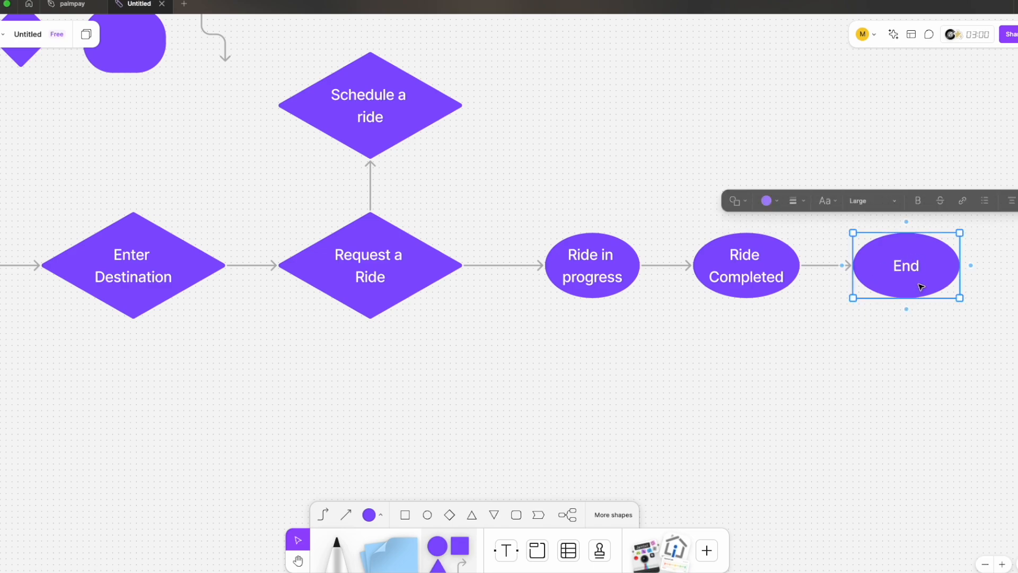
{"action": "left_click_drag", "start_coordinate": [958, 273], "coordinate": [919, 272]}
{"action": "scroll", "coordinate": [728, 345], "scroll_direction": "down", "scroll_amount": 5}
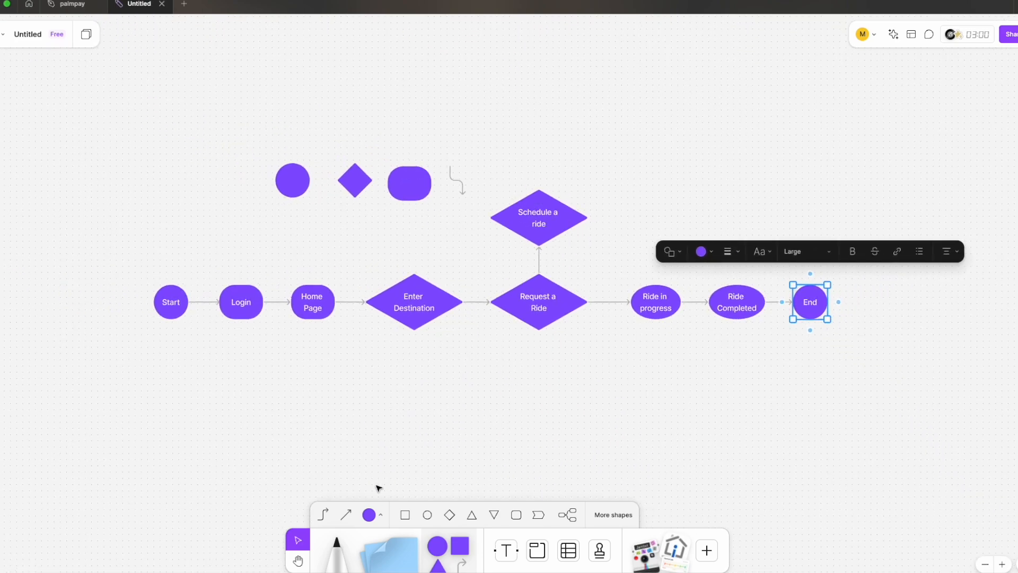
{"action": "left_click", "coordinate": [431, 302]}
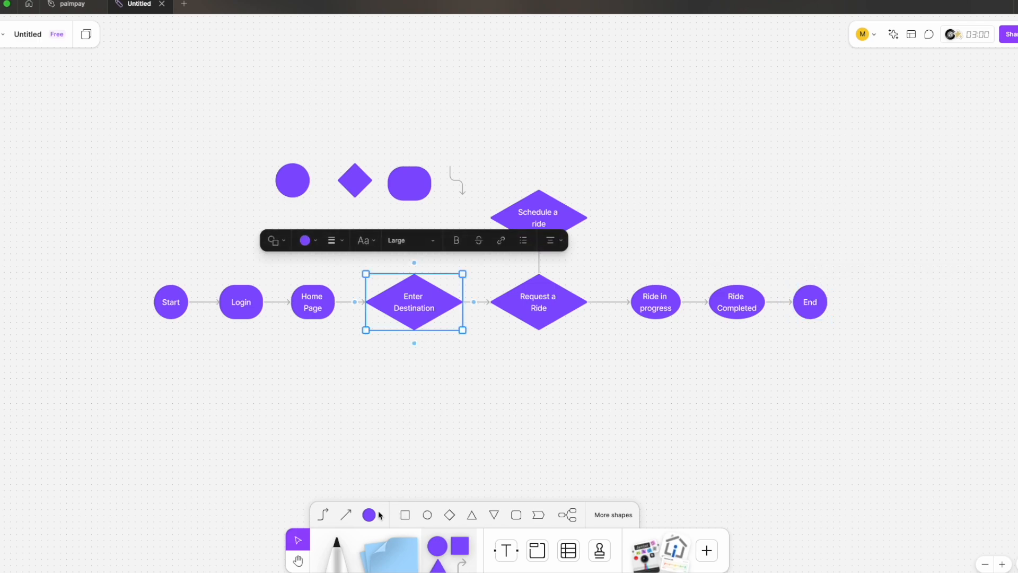
{"action": "left_click", "coordinate": [170, 301]}
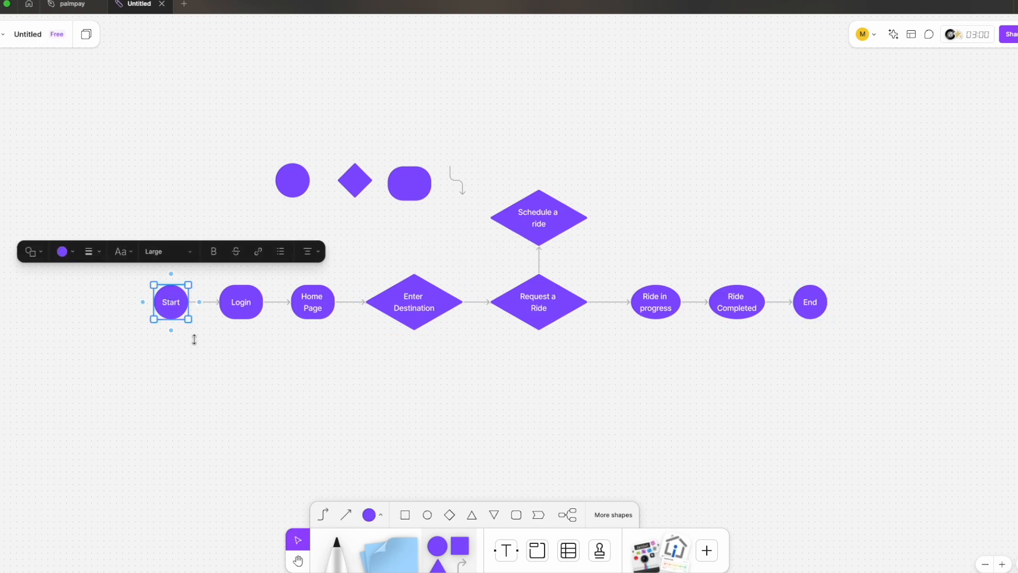
{"action": "left_click", "coordinate": [378, 519]}
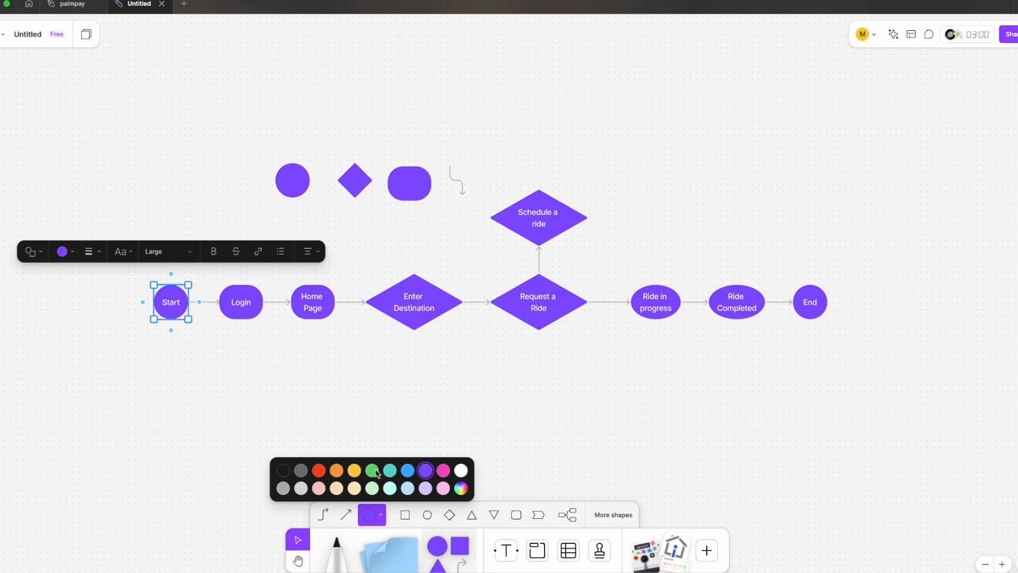
{"action": "left_click", "coordinate": [372, 471]}
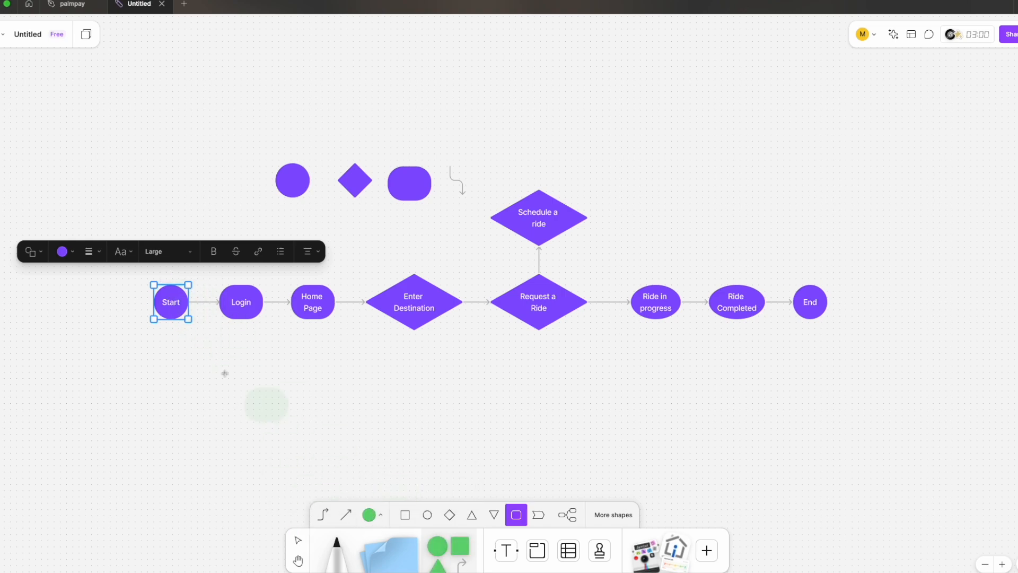
{"action": "left_click", "coordinate": [171, 297]}
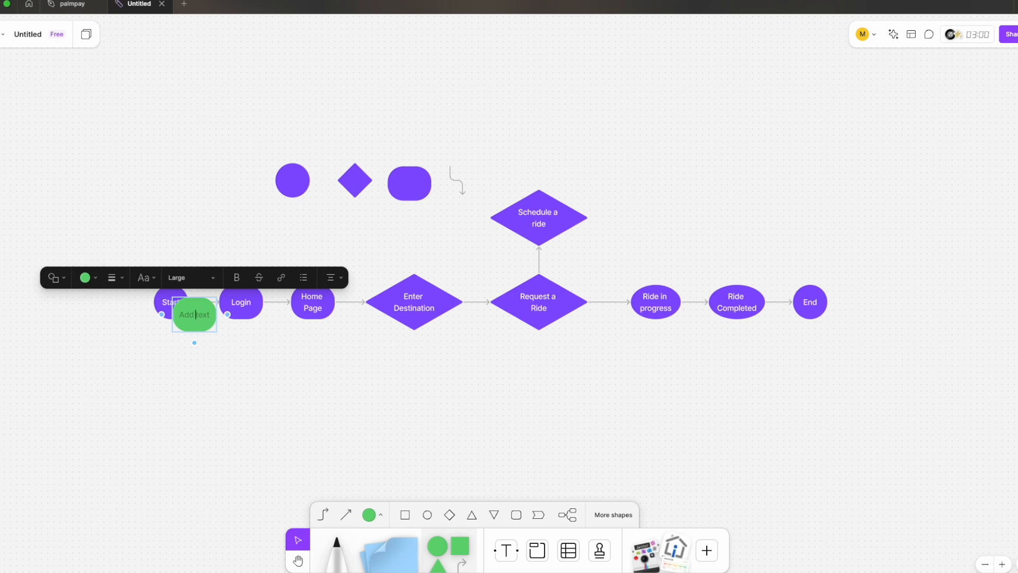
{"action": "key", "text": "ctrl+z"}
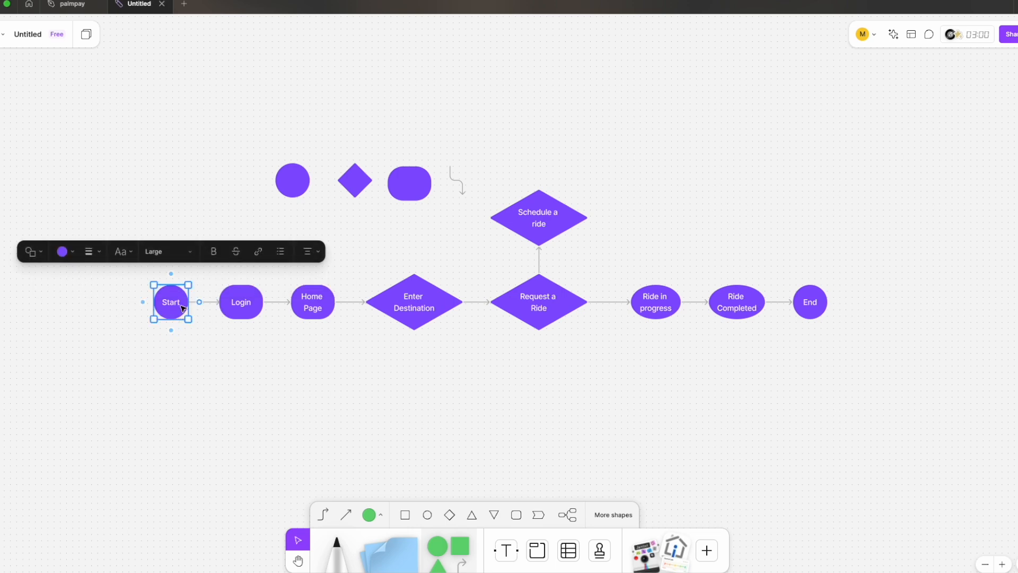
Fill the Start circle with green and the Enter Destination diamond with yellow
{"action": "left_click", "coordinate": [67, 249]}
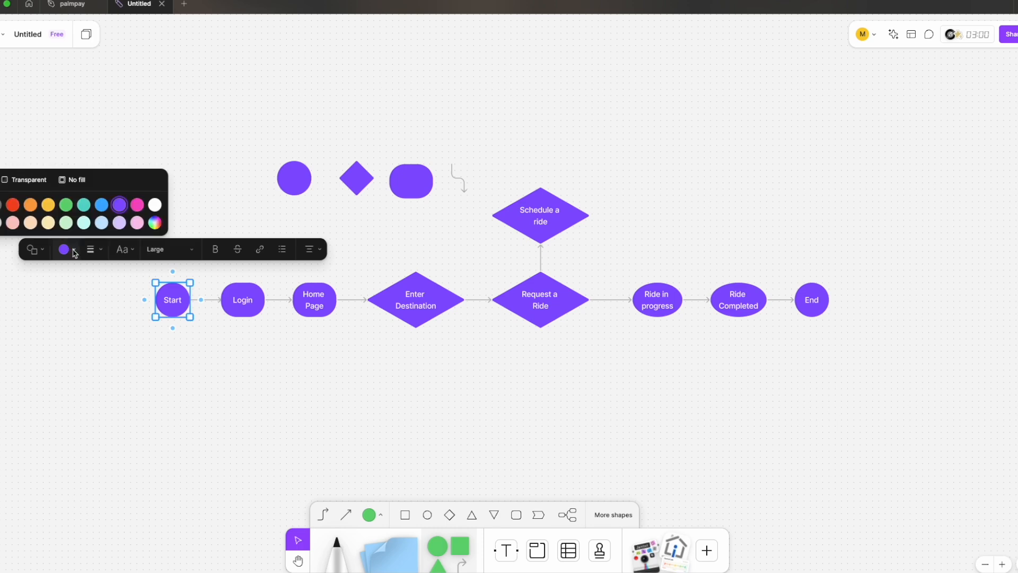
{"action": "left_click", "coordinate": [68, 206]}
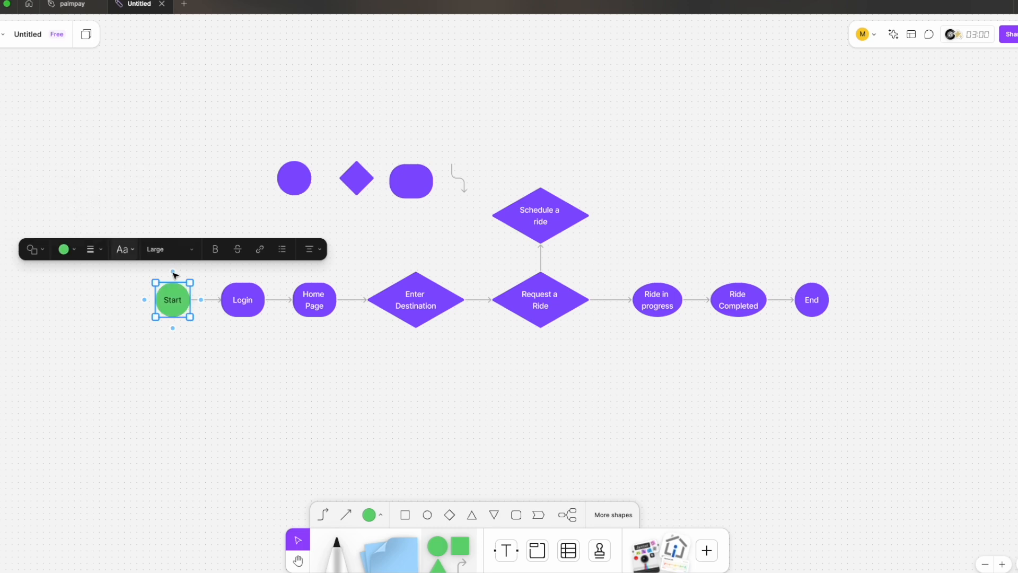
{"action": "left_click", "coordinate": [436, 296]}
{"action": "left_click", "coordinate": [311, 239]}
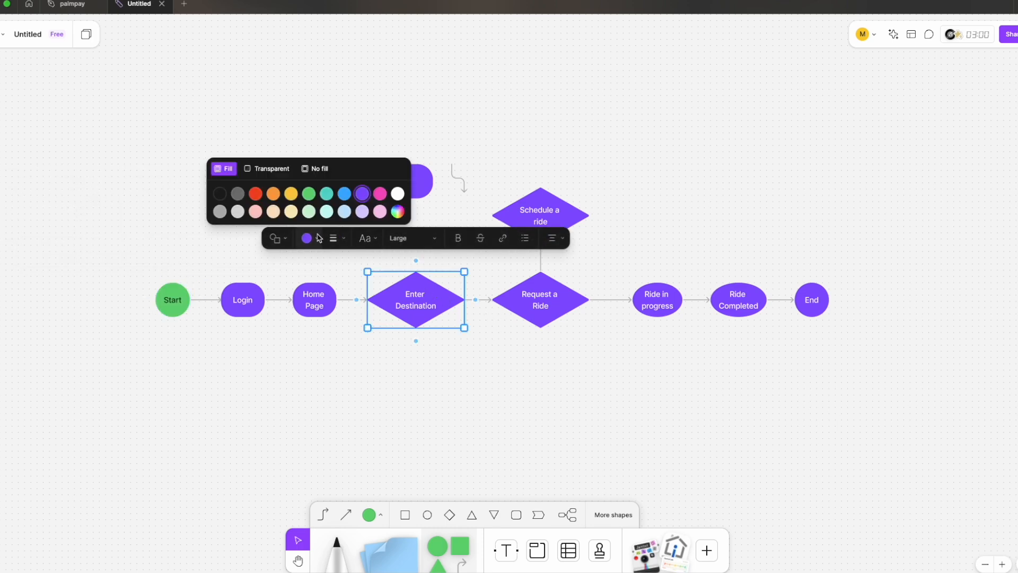
{"action": "left_click", "coordinate": [292, 195]}
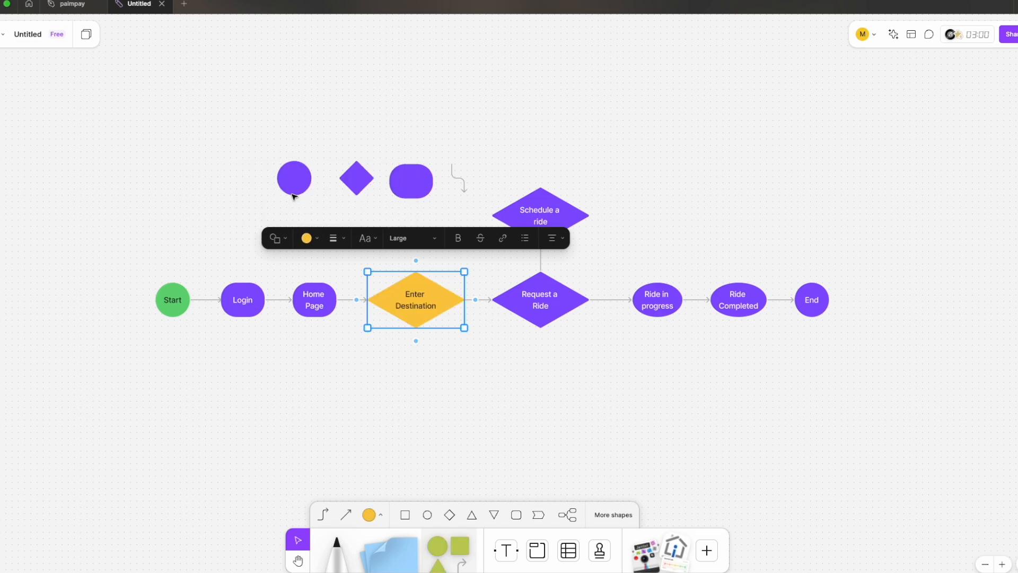
Fill the Request a Ride and Schedule a ride diamonds together with the same yellow as Enter Destination
{"action": "left_click", "coordinate": [581, 302]}
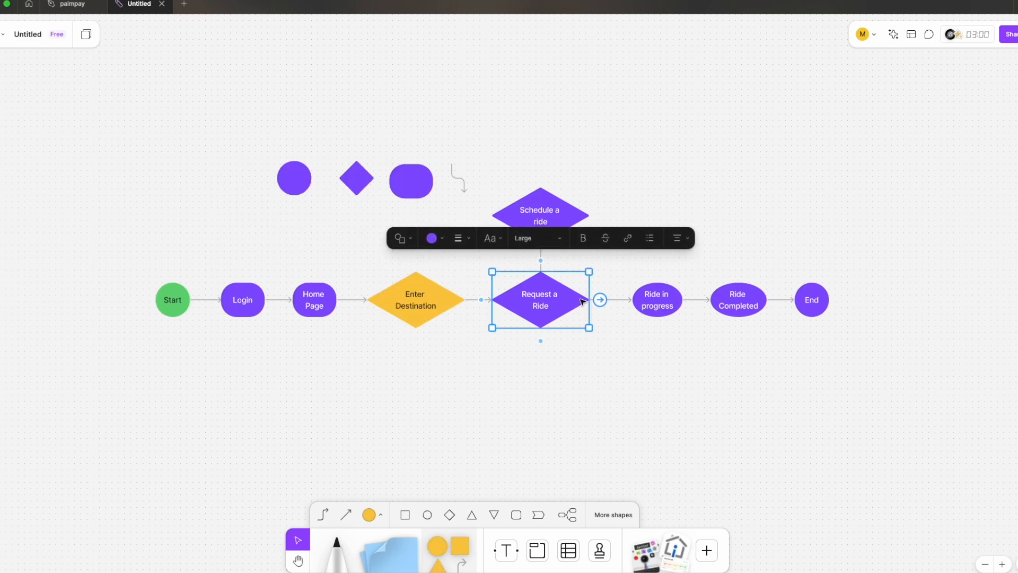
{"action": "left_click", "coordinate": [569, 226], "text": "shift"}
{"action": "left_click", "coordinate": [417, 168]}
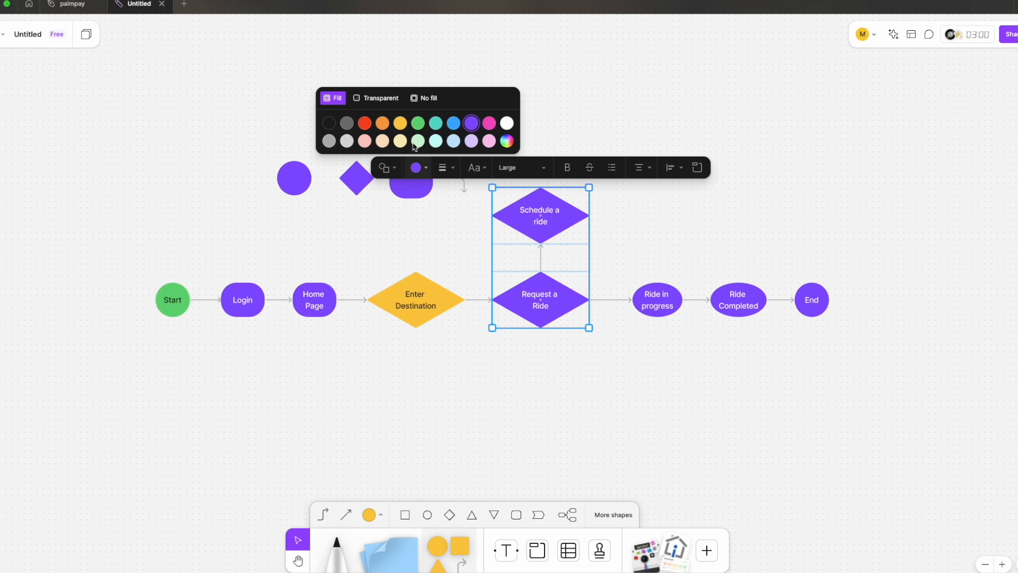
{"action": "left_click", "coordinate": [400, 124]}
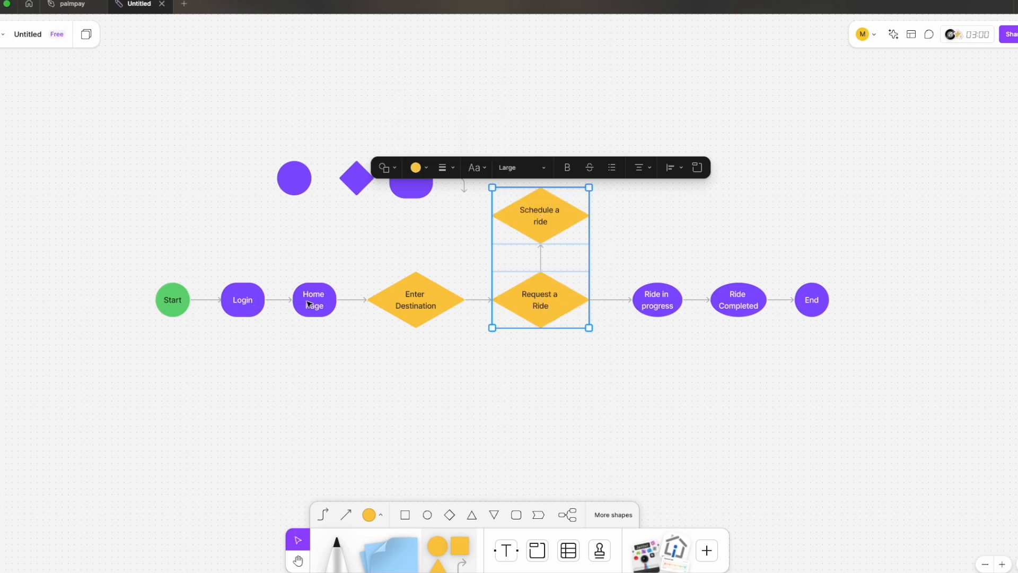
Fill the Ride in progress and Ride Completed ovals together with pink
{"action": "left_click", "coordinate": [247, 300]}
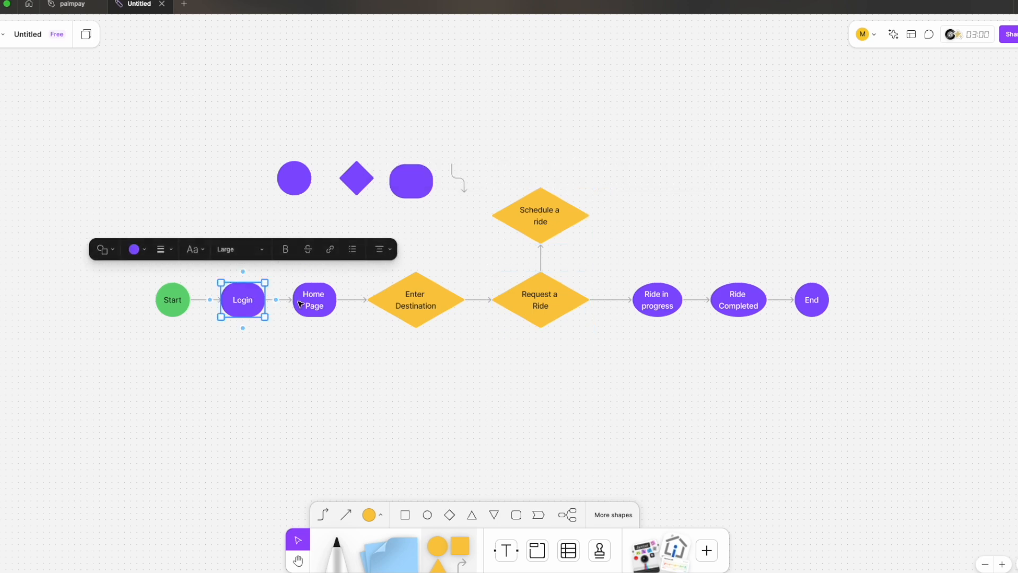
{"action": "left_click", "coordinate": [304, 304]}
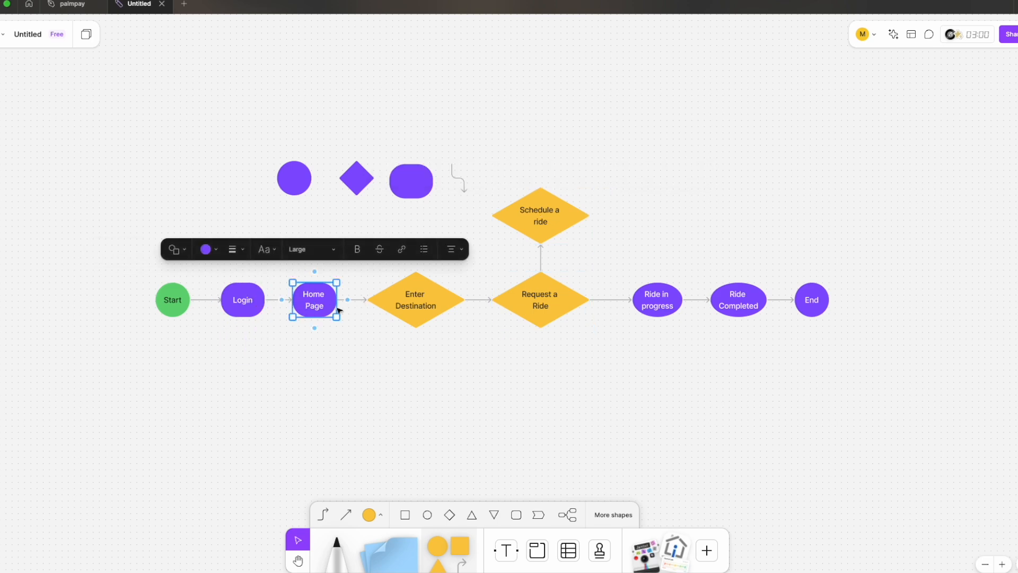
{"action": "left_click", "coordinate": [668, 302]}
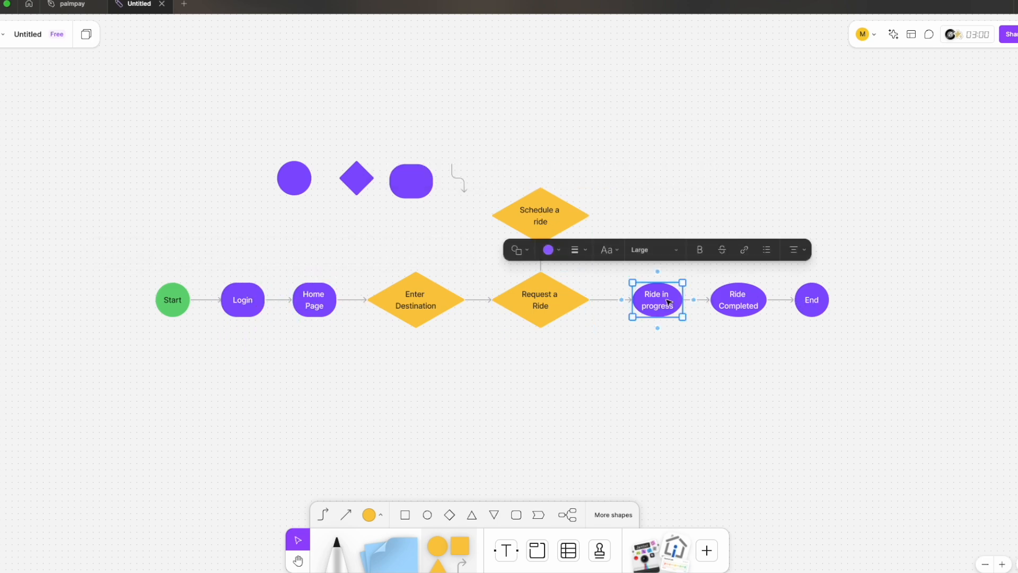
{"action": "left_click", "coordinate": [721, 311], "text": "shift"}
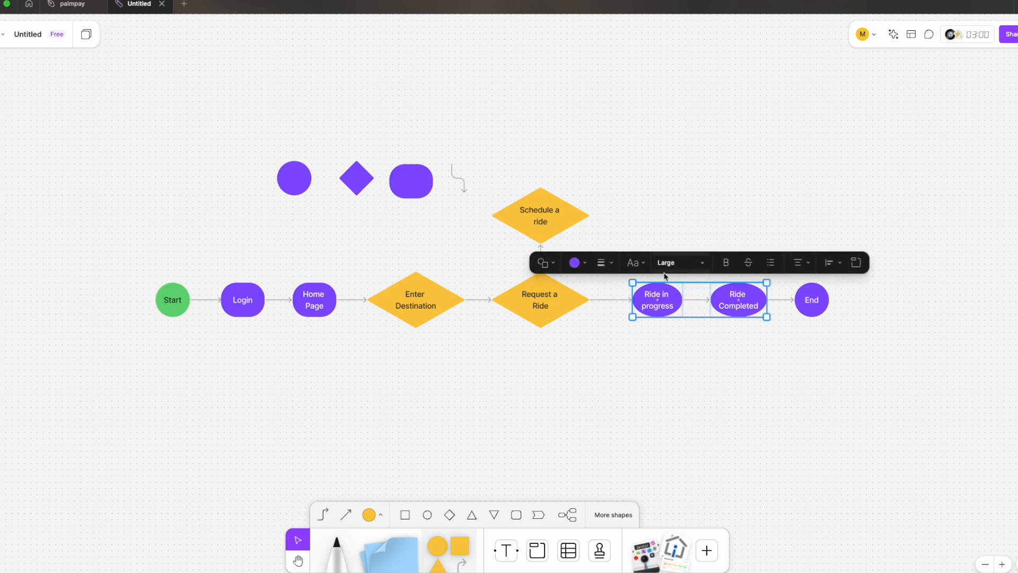
{"action": "left_click", "coordinate": [577, 264]}
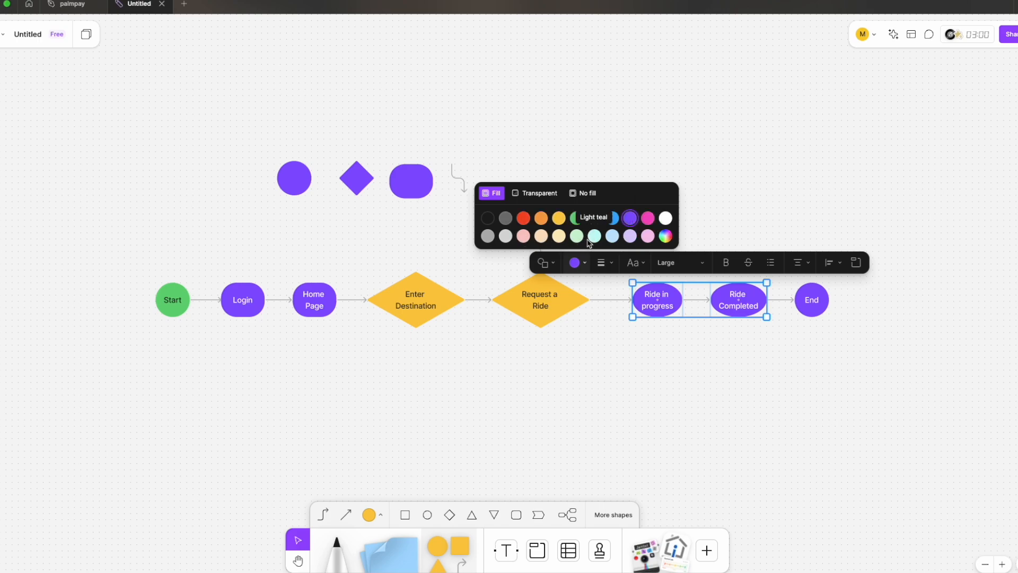
{"action": "left_click", "coordinate": [648, 219]}
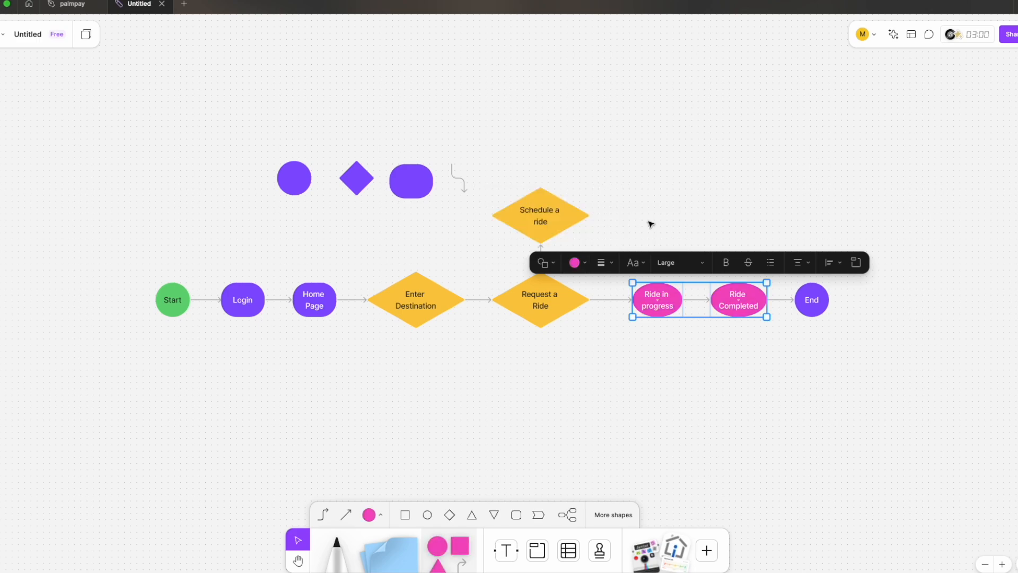
Fill the End circle with red and deselect it
{"action": "left_click", "coordinate": [815, 301]}
{"action": "left_click", "coordinate": [705, 250]}
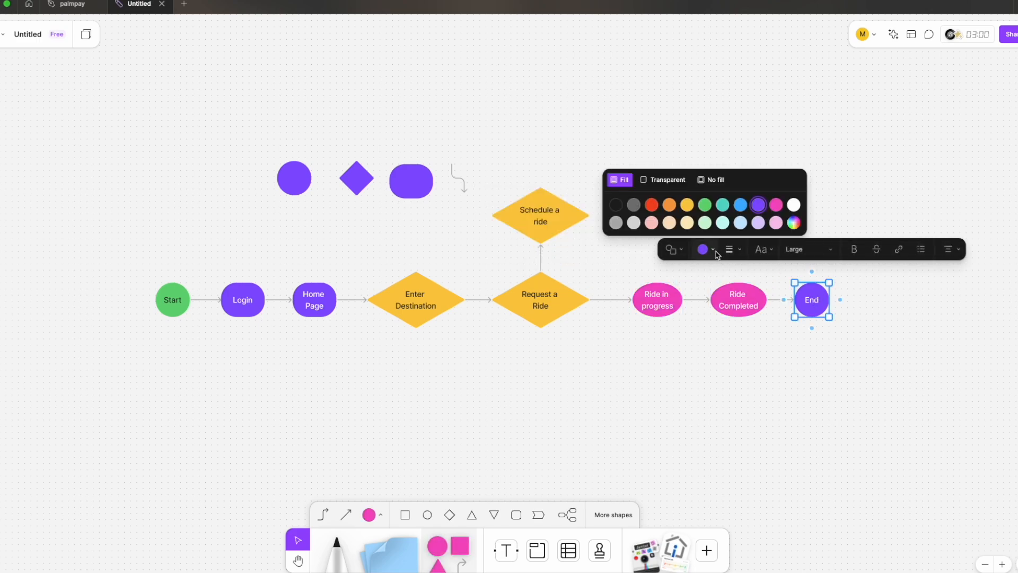
{"action": "left_click", "coordinate": [653, 206]}
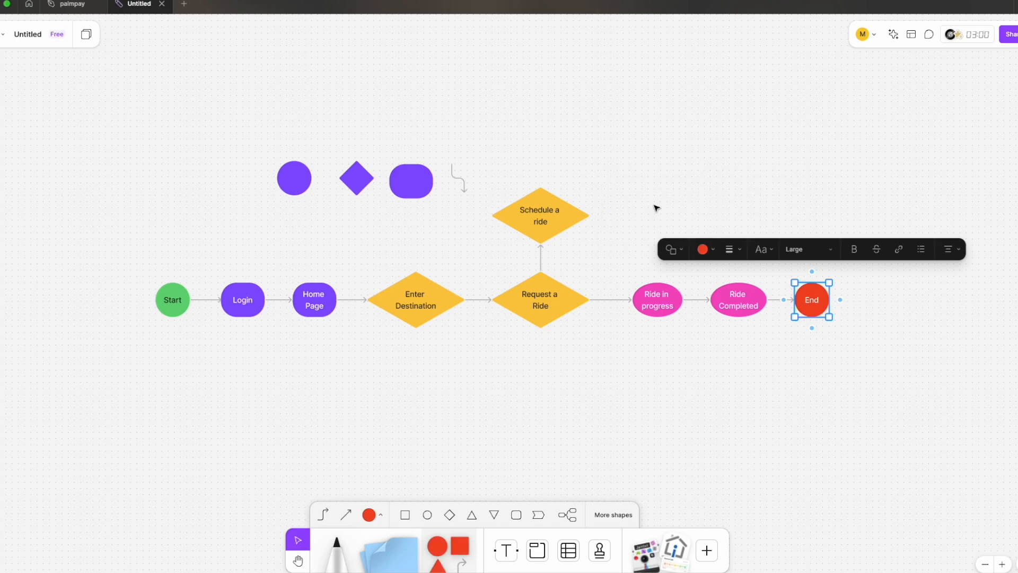
{"action": "left_click", "coordinate": [704, 389]}
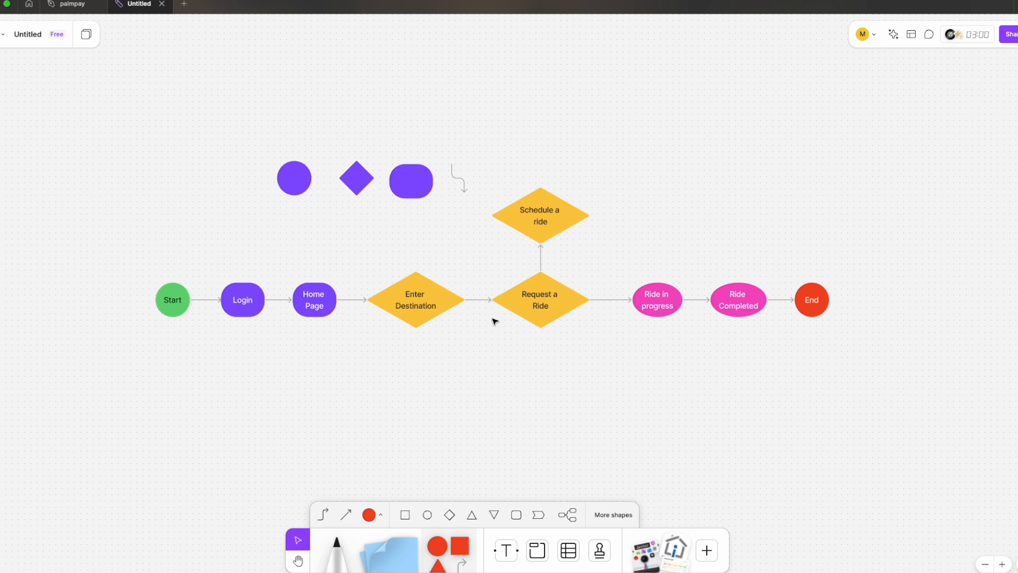
Move the loose sample circle, diamond, rounded rectangle and connector together farther away from the ride flow
{"action": "left_click_drag", "start_coordinate": [265, 155], "coordinate": [272, 90]}
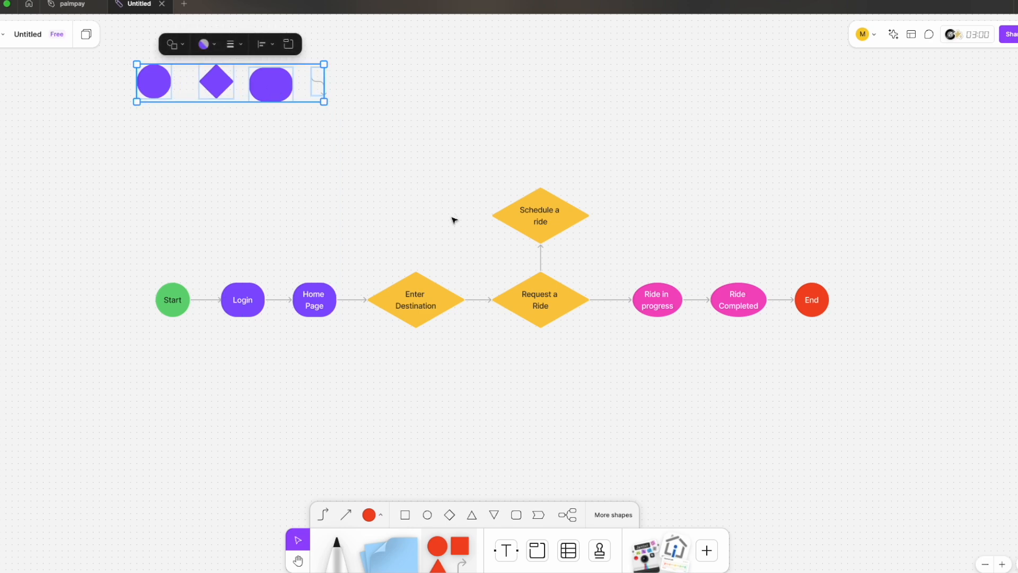
{"action": "scroll", "coordinate": [454, 220], "scroll_direction": "down", "scroll_amount": 3}
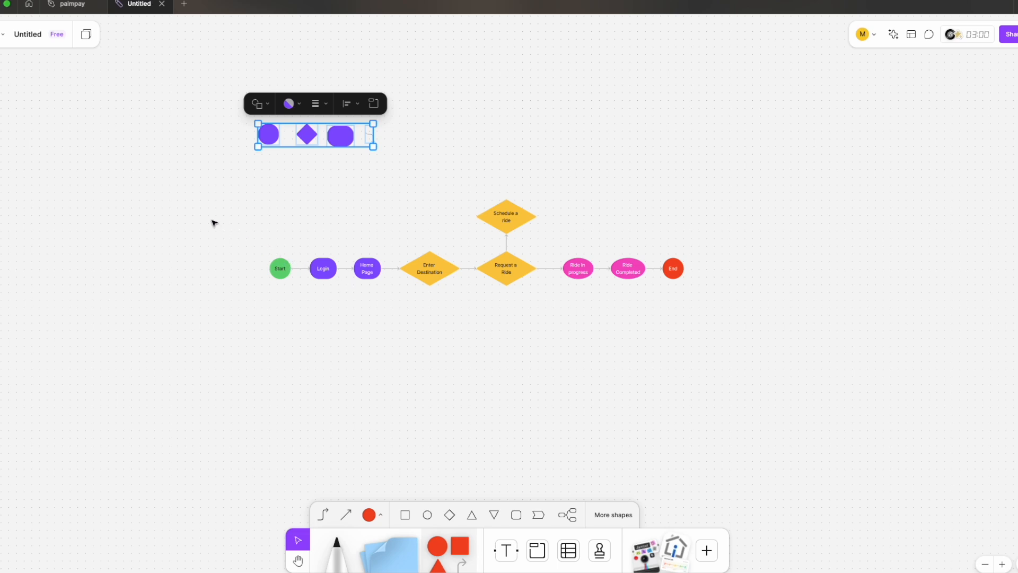
{"action": "left_click_drag", "start_coordinate": [212, 187], "coordinate": [714, 310]}
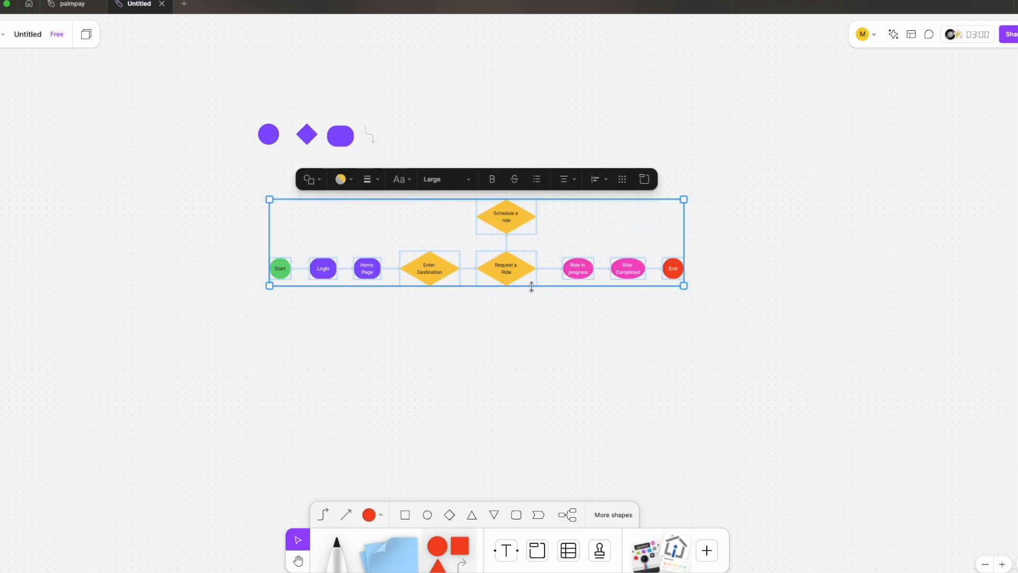
{"action": "scroll", "coordinate": [522, 284], "scroll_direction": "up", "scroll_amount": 5}
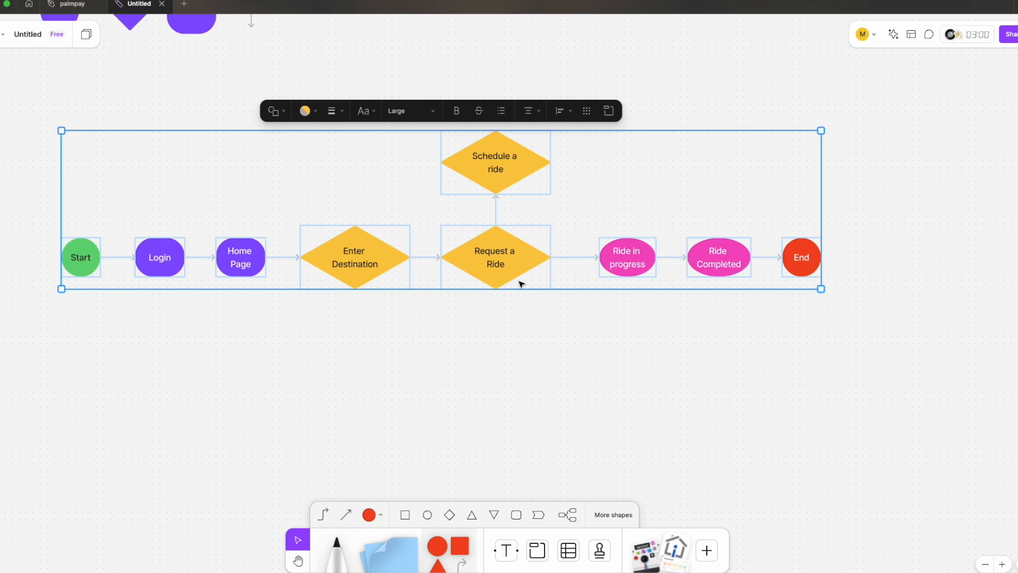
{"action": "scroll", "coordinate": [568, 324], "scroll_direction": "down", "scroll_amount": 2}
{"action": "left_click", "coordinate": [568, 325]}
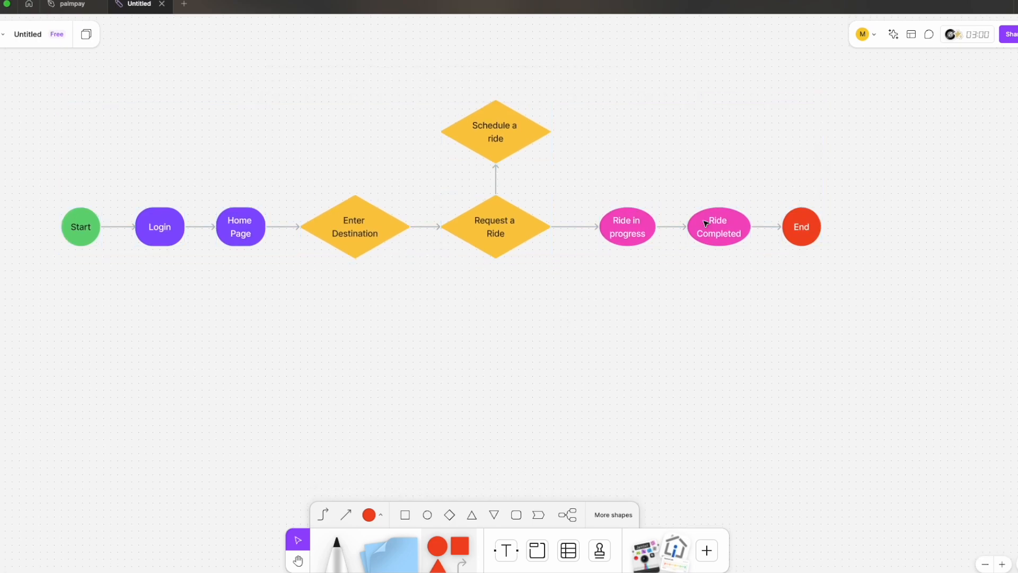
Generate a flow chart with the AI generator from the prompt "A flow chart for taxi application"
{"action": "scroll", "coordinate": [688, 278], "scroll_direction": "down", "scroll_amount": 3}
{"action": "left_click", "coordinate": [891, 37]}
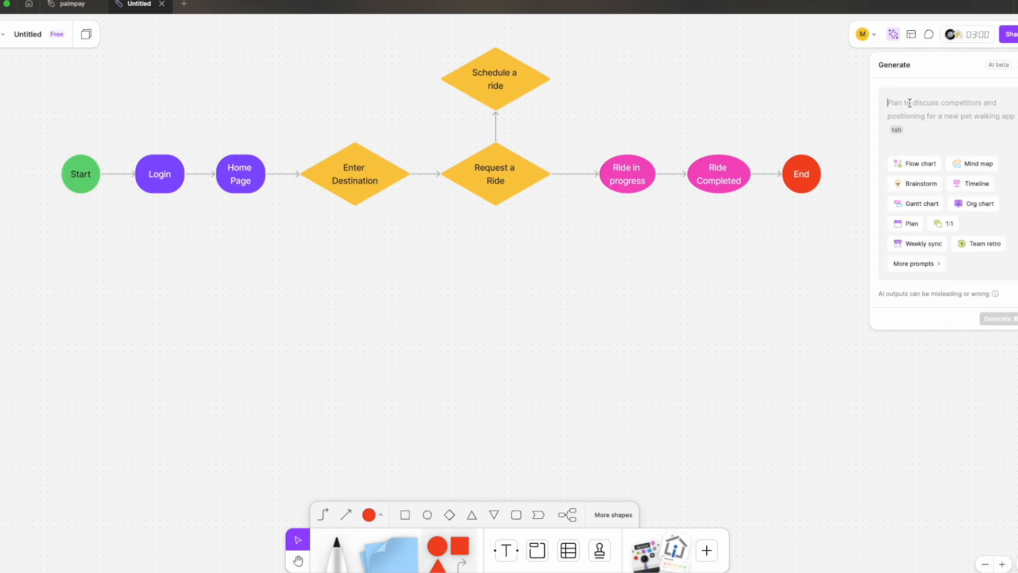
{"action": "left_click", "coordinate": [910, 163]}
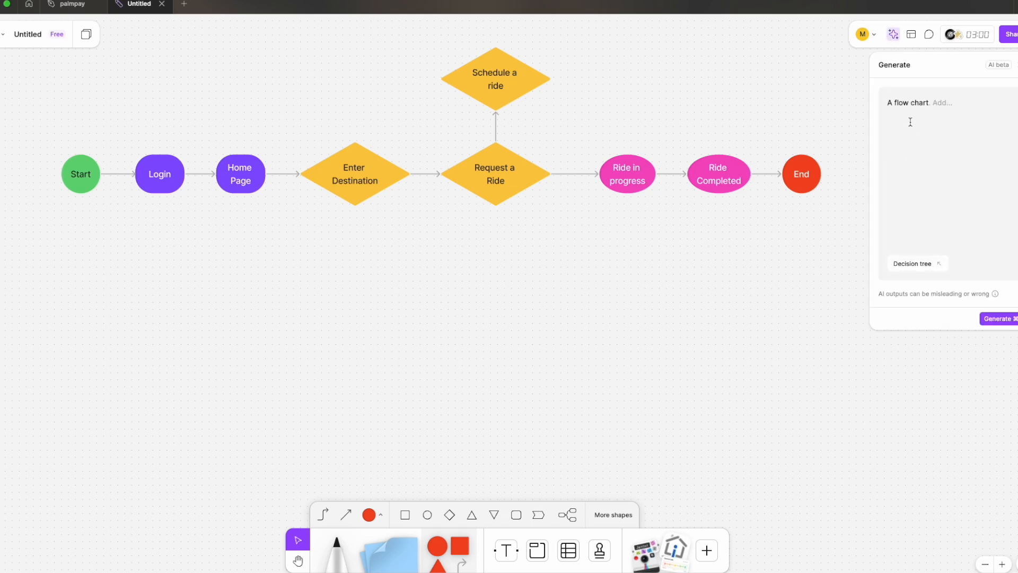
{"action": "type", "text": "for taxi application"}
{"action": "left_click", "coordinate": [1001, 321]}
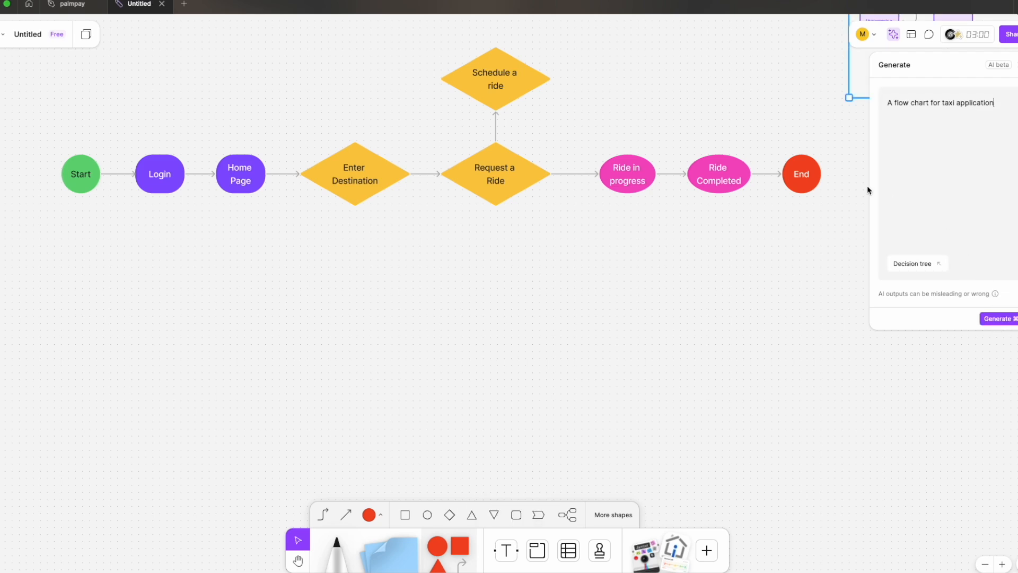
Close the AI generator and move the generated flow chart section below the ride-booking flow
{"action": "left_click", "coordinate": [1017, 65]}
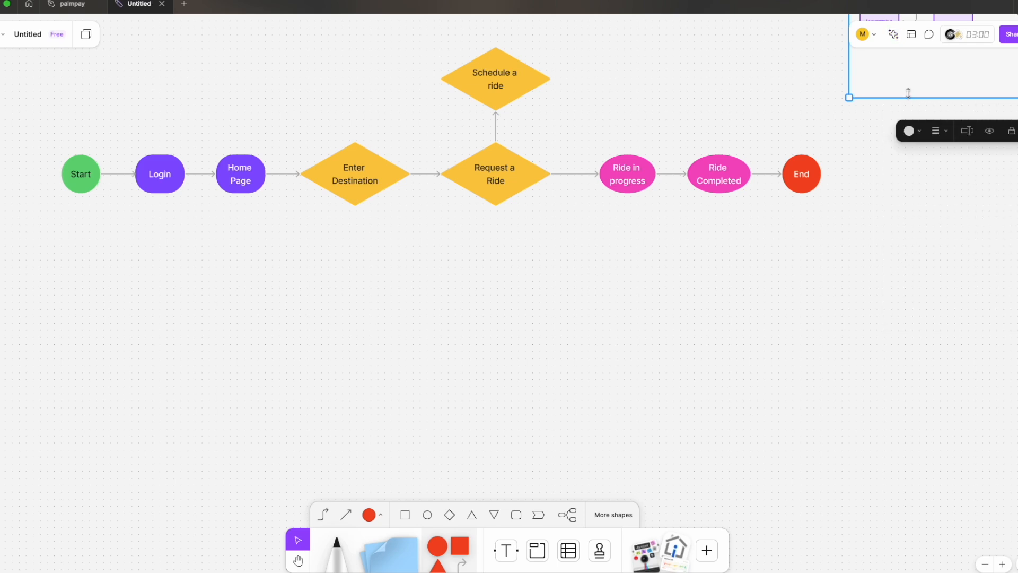
{"action": "left_click_drag", "start_coordinate": [918, 90], "coordinate": [179, 417]}
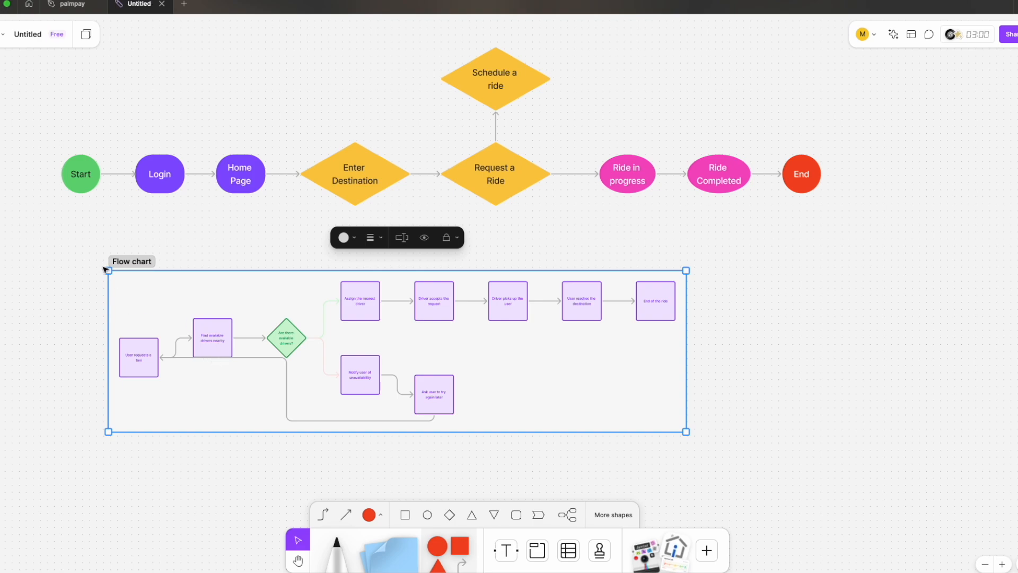
Enlarge the Flow chart section toward its upper-left corner and stretch all its shapes and connectors together to fill it
{"action": "left_click_drag", "start_coordinate": [108, 271], "coordinate": [61, 235]}
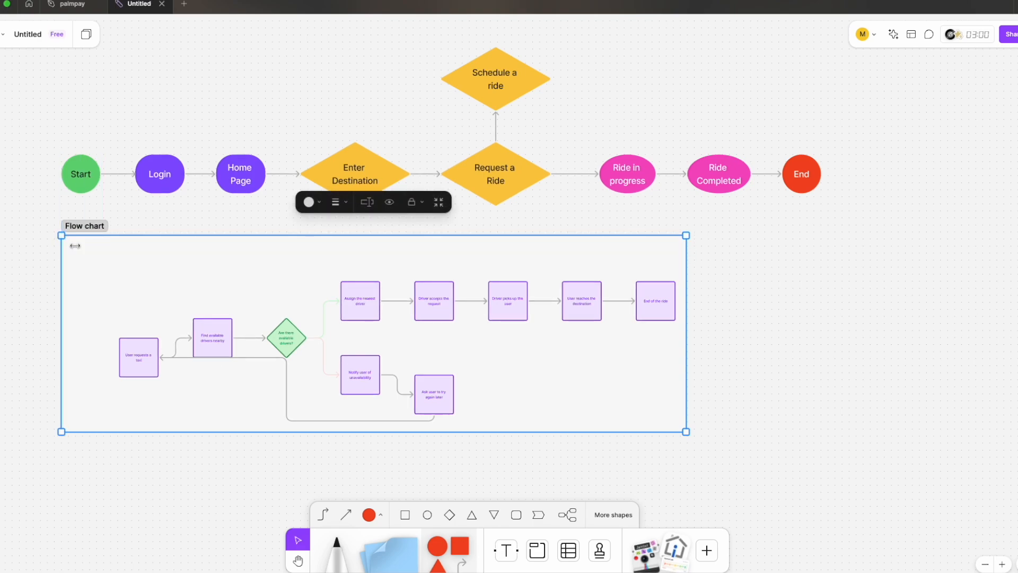
{"action": "left_click_drag", "start_coordinate": [108, 270], "coordinate": [171, 286]}
{"action": "left_click_drag", "start_coordinate": [158, 284], "coordinate": [741, 435]}
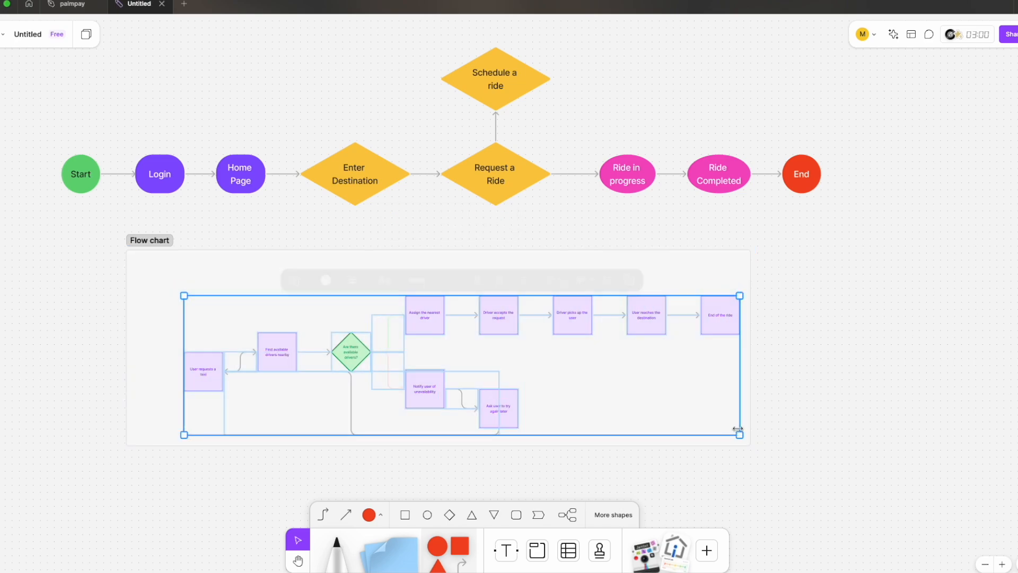
{"action": "left_click_drag", "start_coordinate": [184, 296], "coordinate": [130, 257]}
Examine the generated taxi flow chart up close, from the taxi request through the driver-availability decision to the end of the ride
{"action": "scroll", "coordinate": [216, 369], "scroll_direction": "up", "scroll_amount": 5}
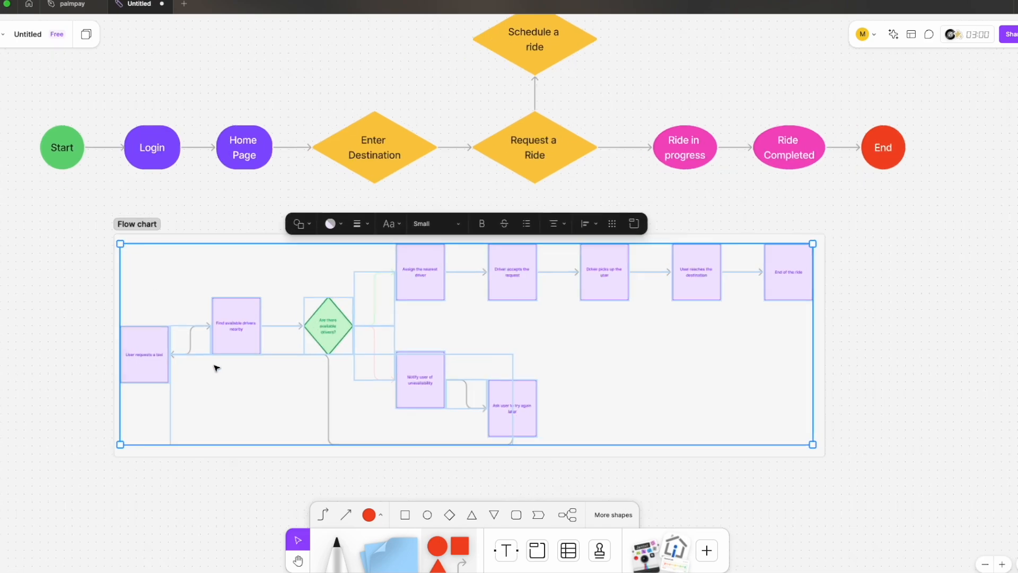
{"action": "scroll", "coordinate": [216, 368], "scroll_direction": "up", "scroll_amount": 1}
{"action": "scroll", "coordinate": [217, 368], "scroll_direction": "left", "scroll_amount": 1}
{"action": "scroll", "coordinate": [217, 368], "scroll_direction": "up", "scroll_amount": 1}
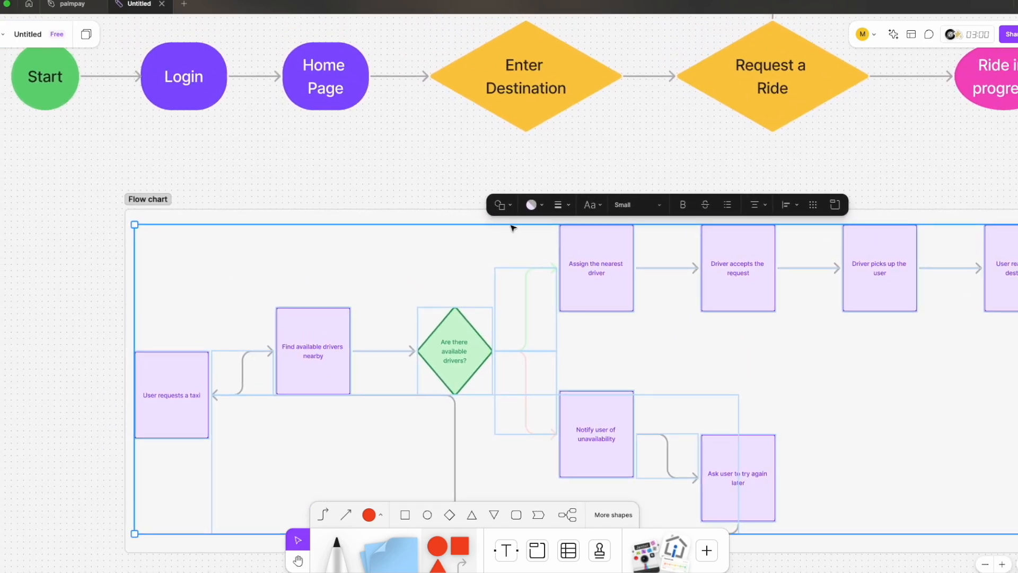
{"action": "scroll", "coordinate": [186, 403], "scroll_direction": "left", "scroll_amount": 1}
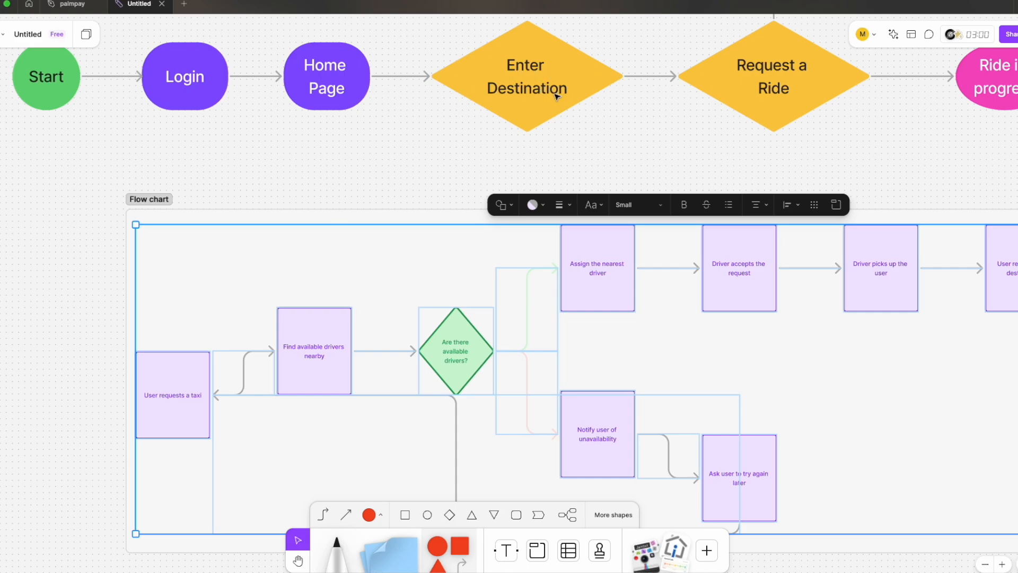
{"action": "scroll", "coordinate": [216, 356], "scroll_direction": "up", "scroll_amount": 1}
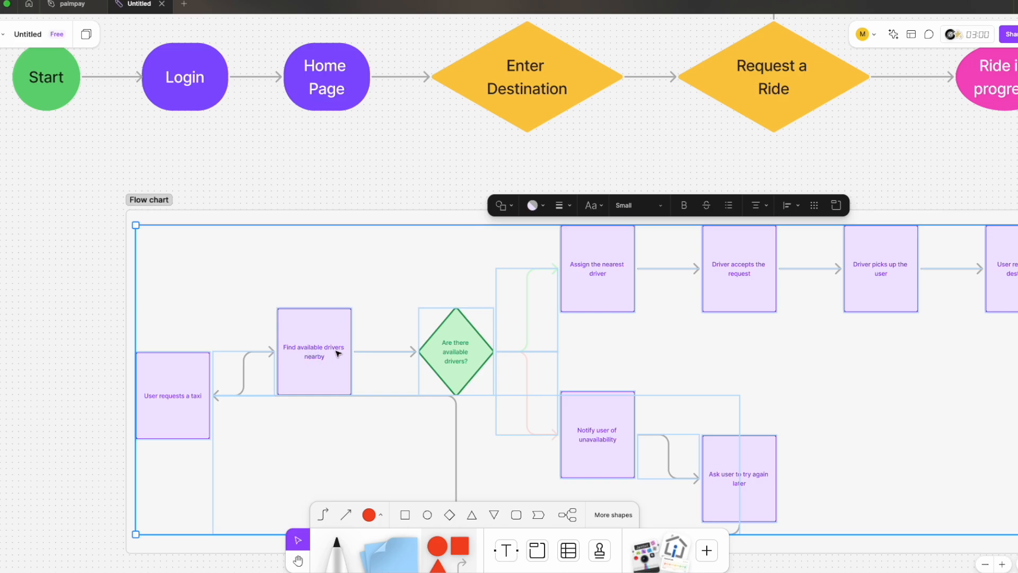
{"action": "scroll", "coordinate": [326, 354], "scroll_direction": "right", "scroll_amount": 3}
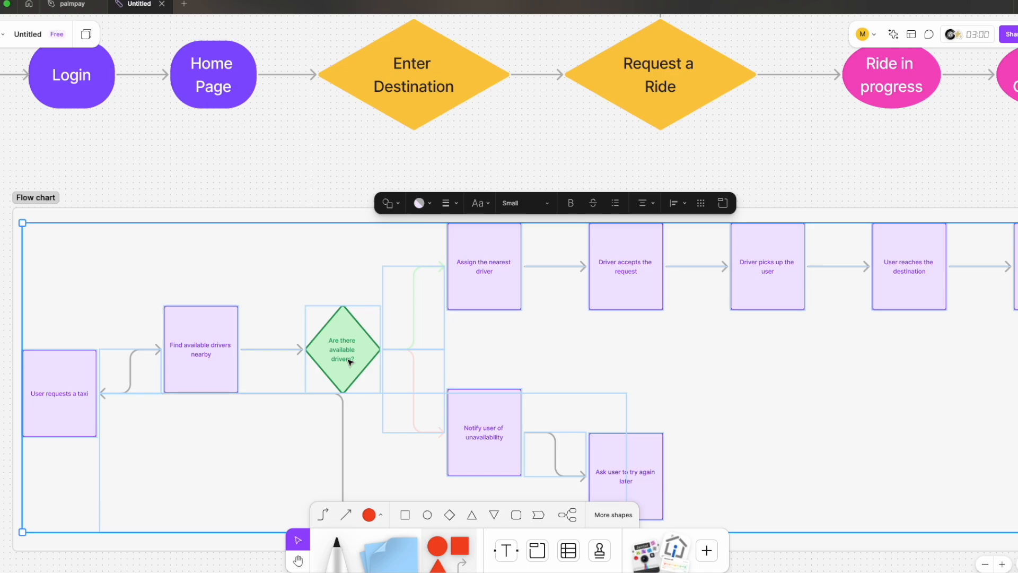
{"action": "scroll", "coordinate": [250, 311], "scroll_direction": "right", "scroll_amount": 2}
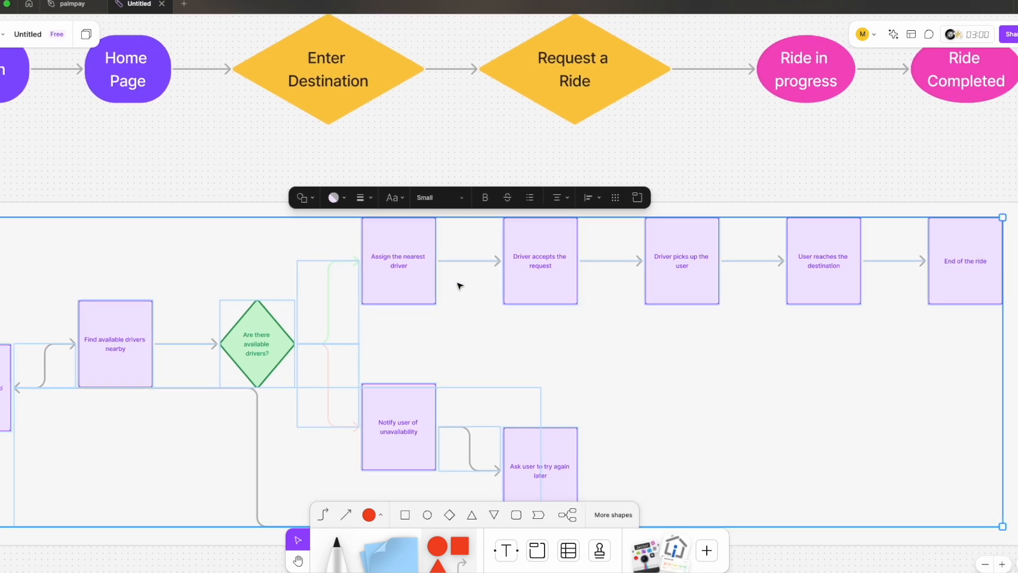
{"action": "scroll", "coordinate": [443, 299], "scroll_direction": "up", "scroll_amount": 1}
{"action": "scroll", "coordinate": [443, 300], "scroll_direction": "right", "scroll_amount": 1}
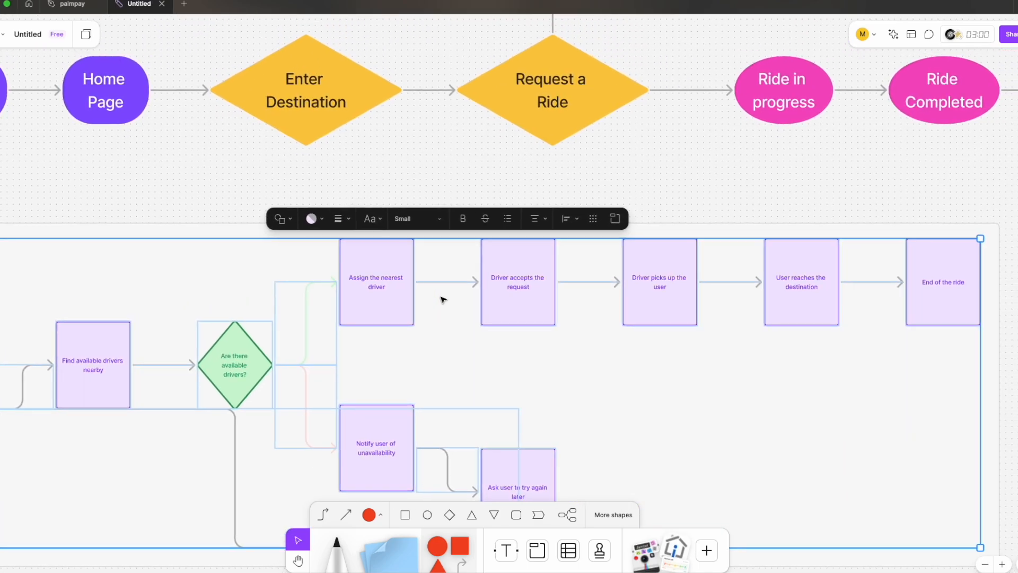
{"action": "scroll", "coordinate": [443, 300], "scroll_direction": "down", "scroll_amount": 5}
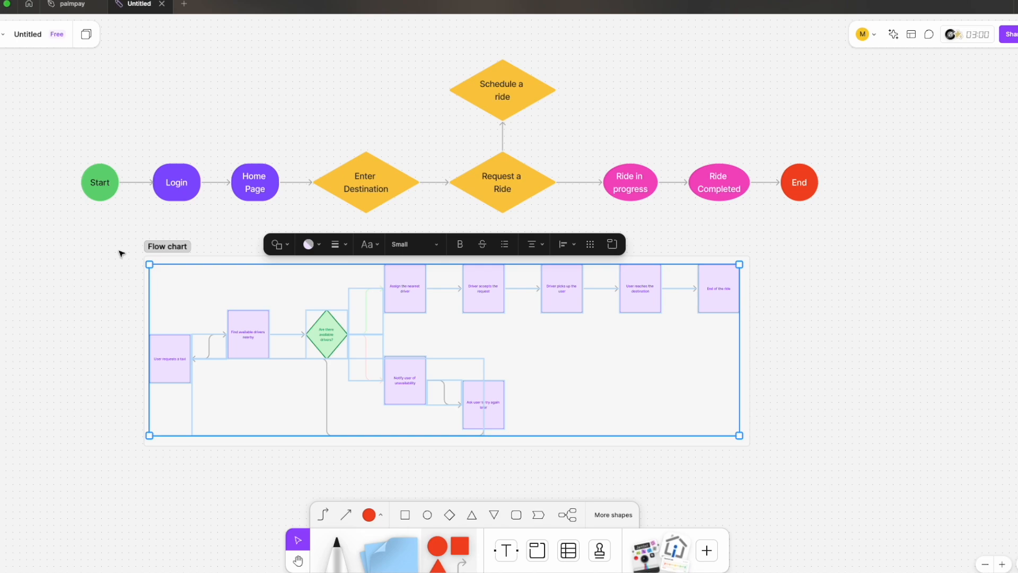
{"action": "scroll", "coordinate": [120, 254], "scroll_direction": "down", "scroll_amount": 1}
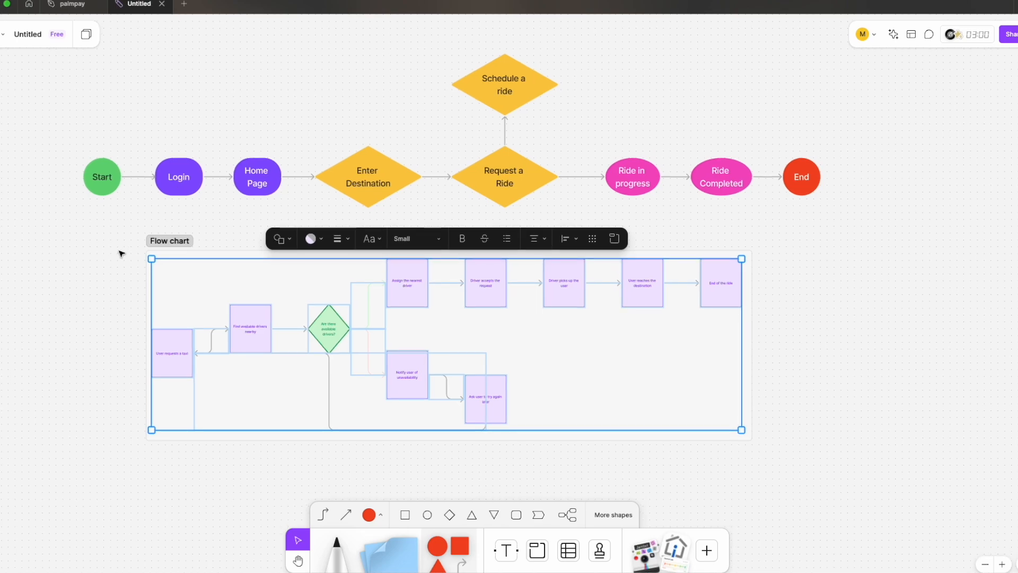